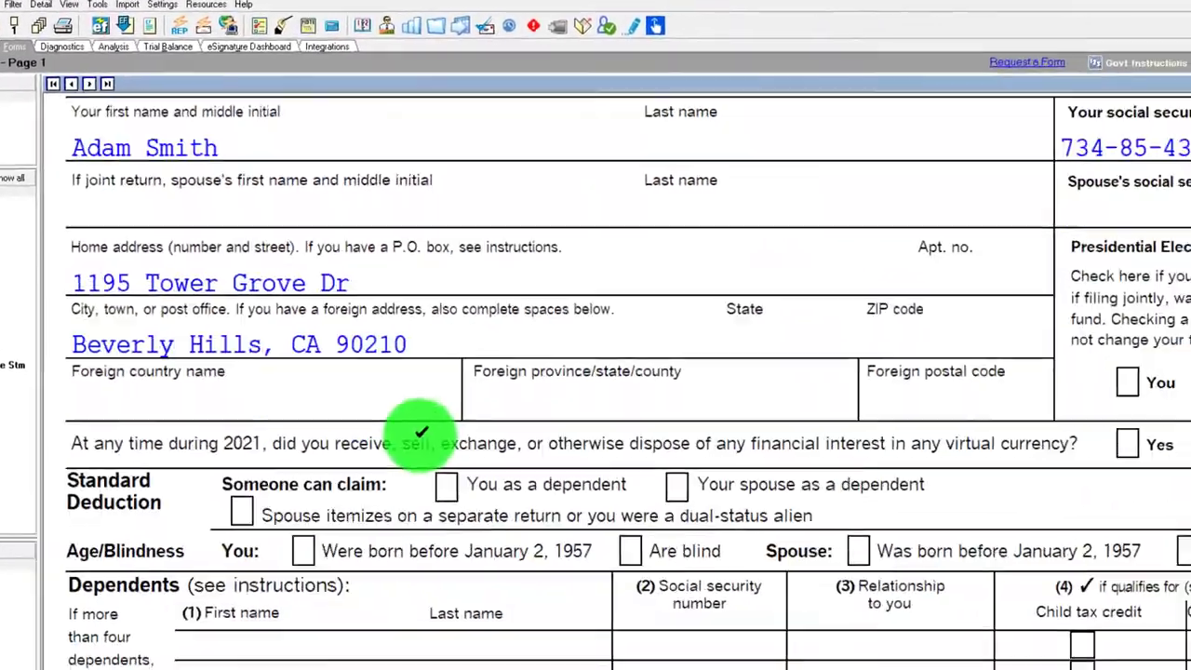
# - Scroll Form 1040 page 1 down to income lines 1–11, where 100,000 wages form total income and AGI
pyautogui.scroll(-5, 422, 438)
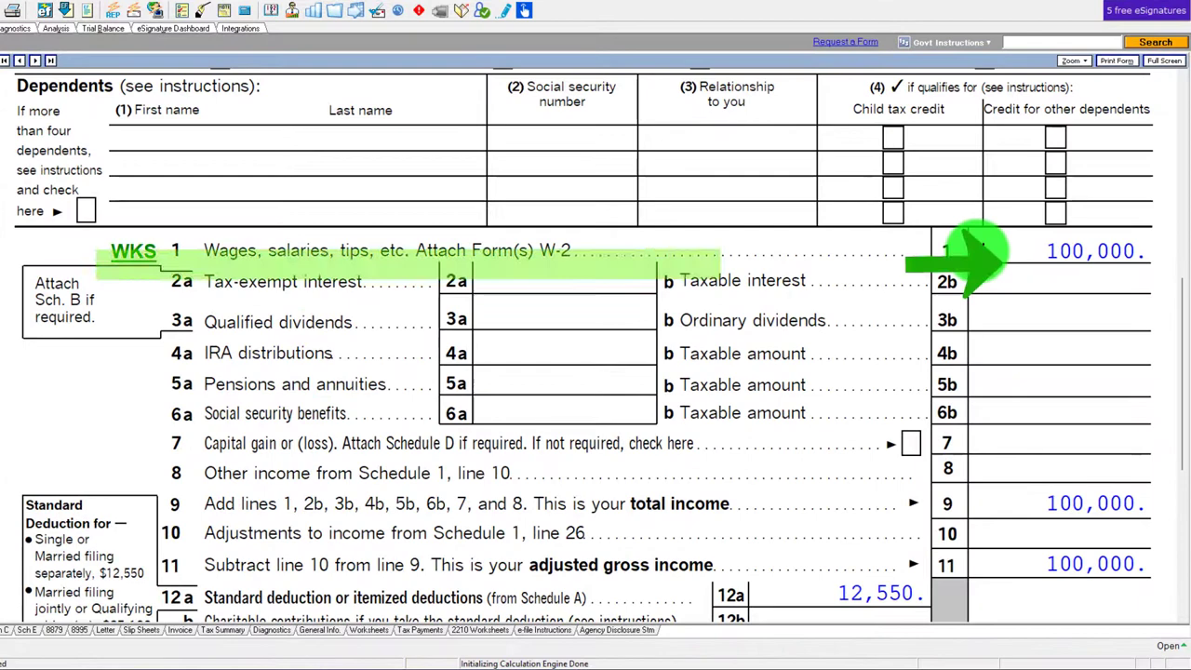
pyautogui.scroll(-3, 979, 249)
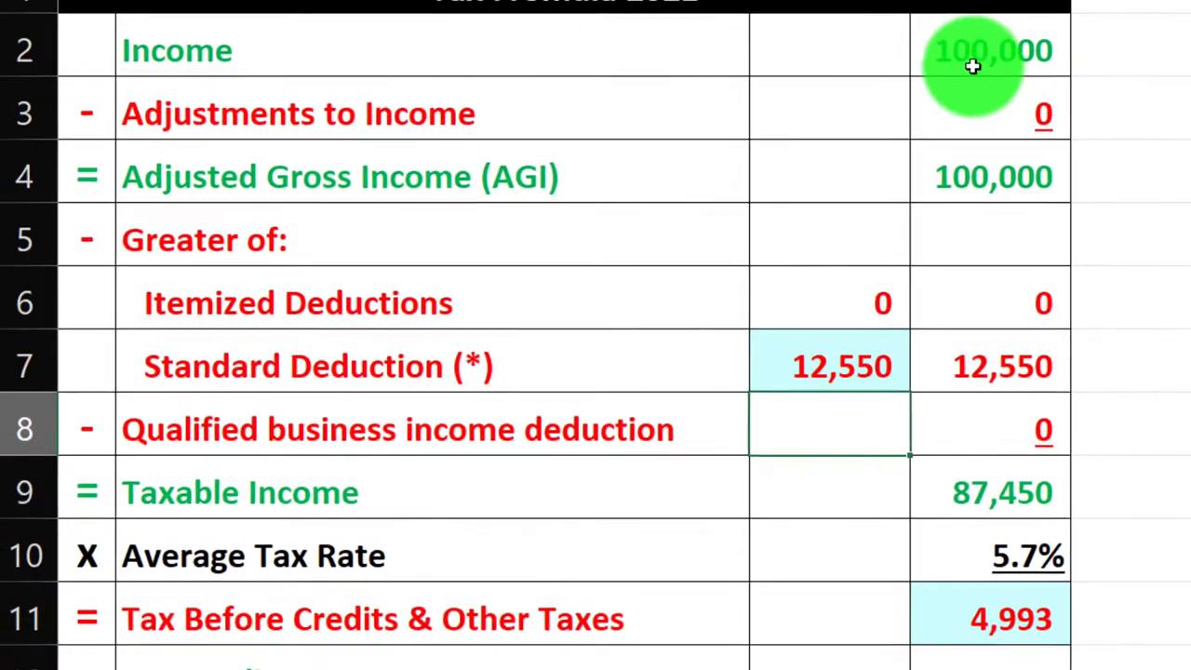
# - Review the Excel tax formula's 100,000 income and 12,550 standard deduction, then return to Lacerte
pyautogui.click(861, 100)
pyautogui.click(880, 364)
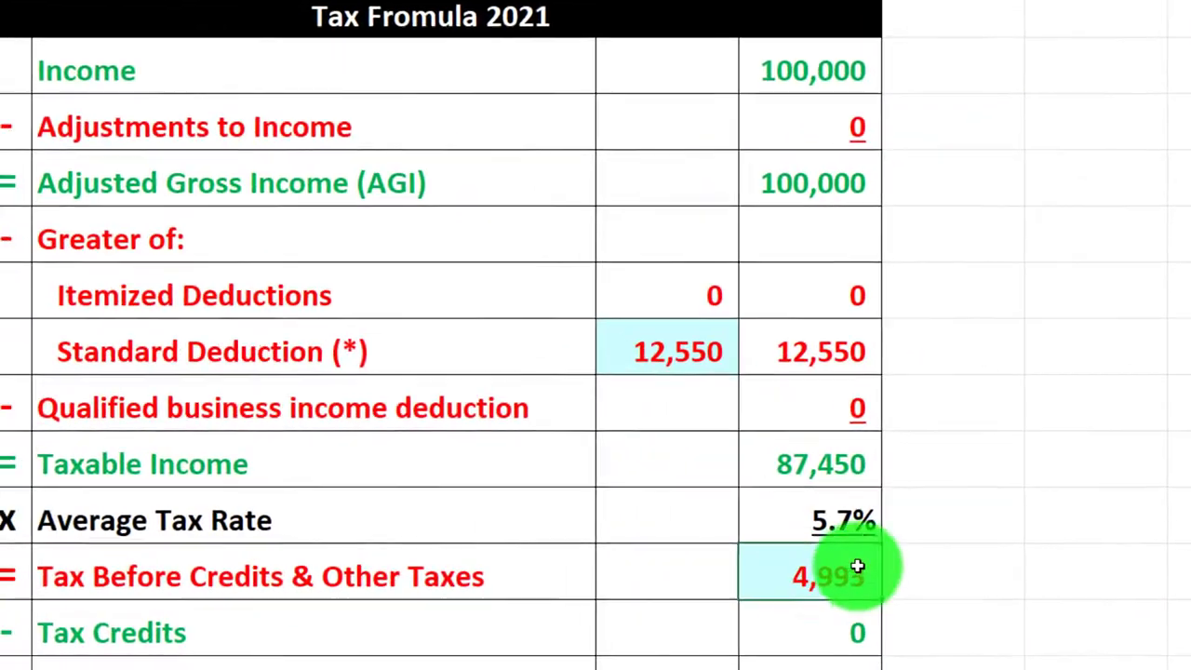
pyautogui.write('15')
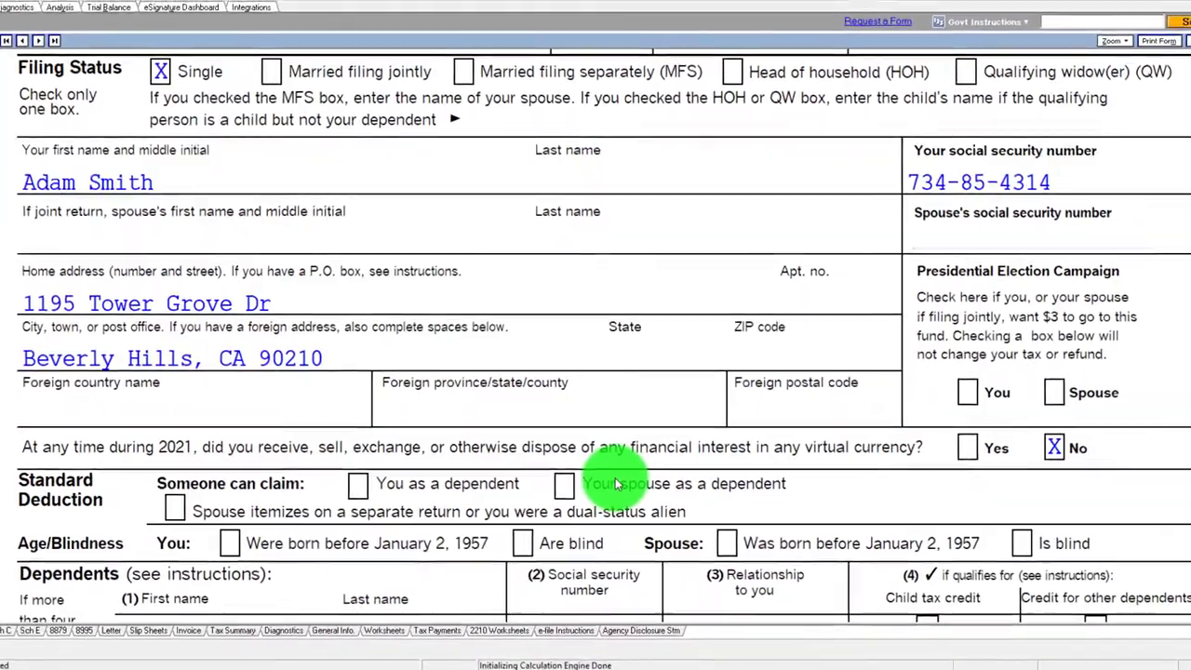
# - Bring up the W-2 wages screen showing 100,000 wages with 6,200 and 1,450 withheld
pyautogui.scroll(-10, 612, 480)
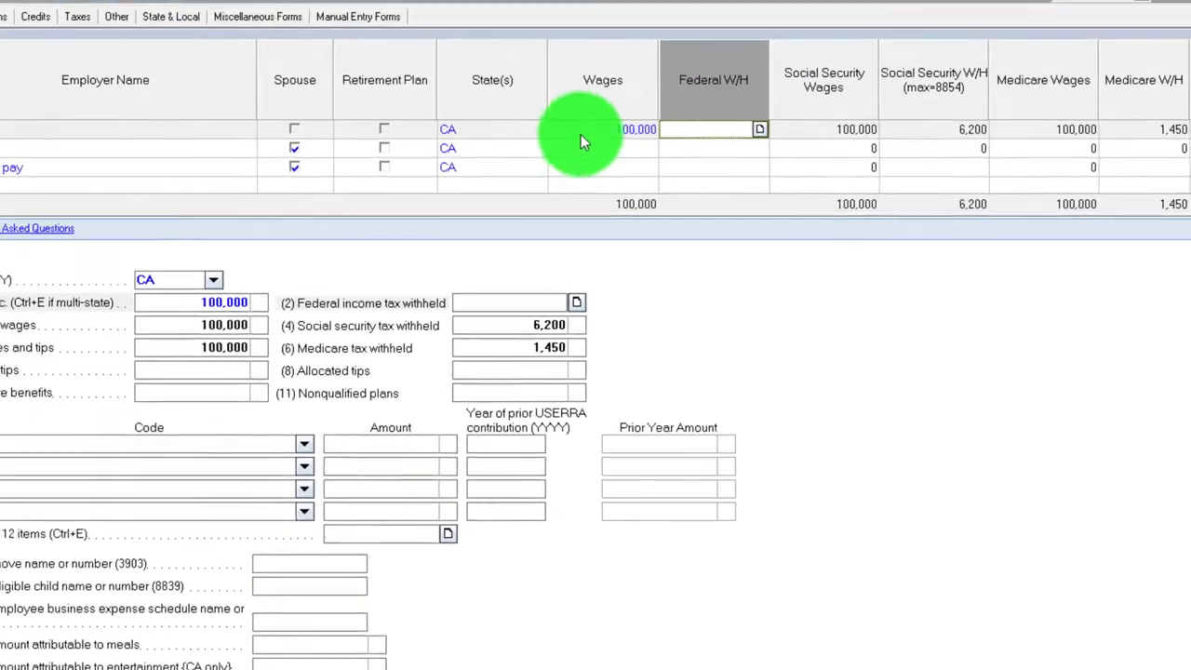
# - Open the Schedule C business income input screen for the restaurant
pyautogui.click(549, 95)
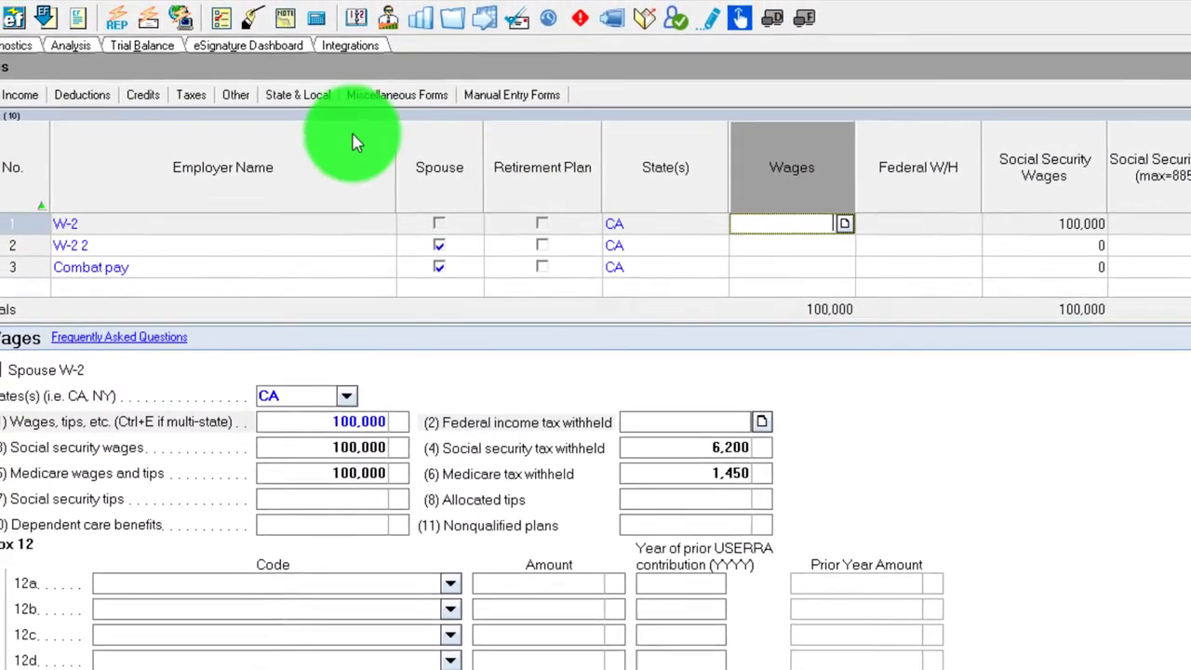
pyautogui.click(10, 86)
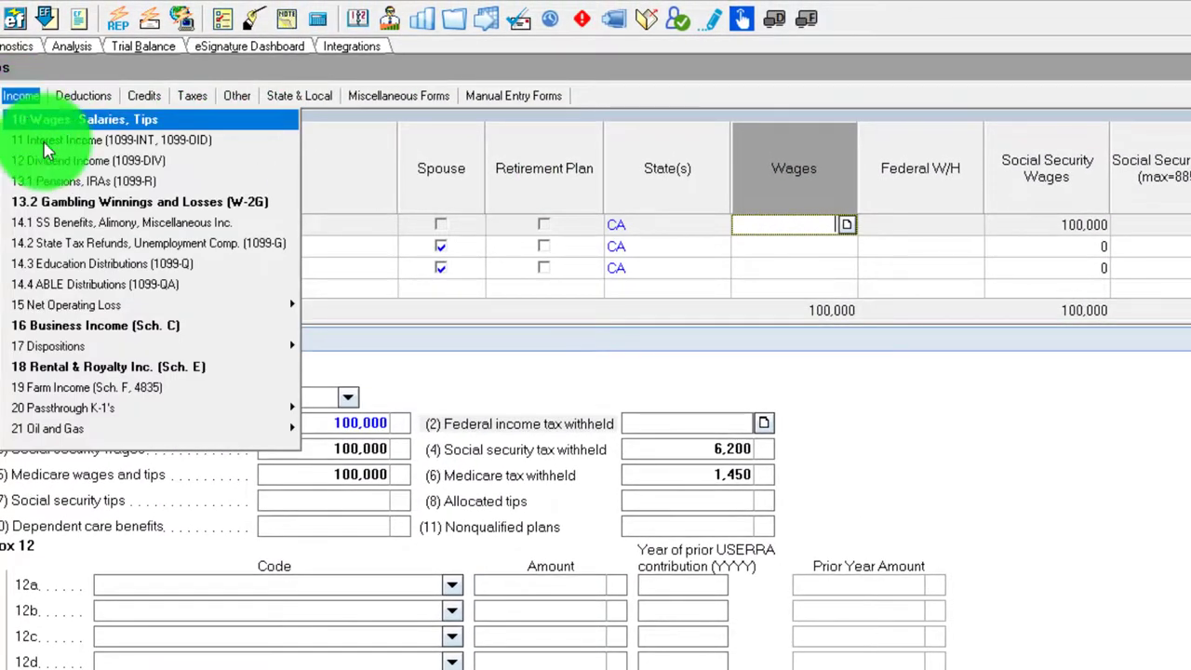
pyautogui.click(116, 330)
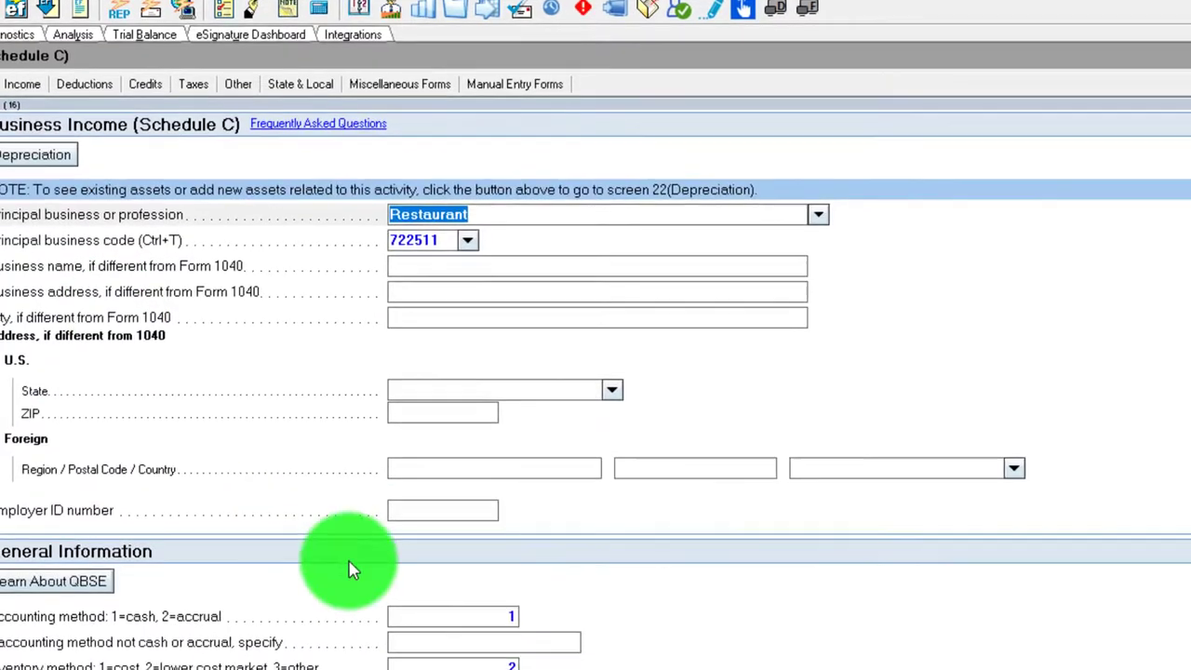
pyautogui.scroll(-3, 354, 549)
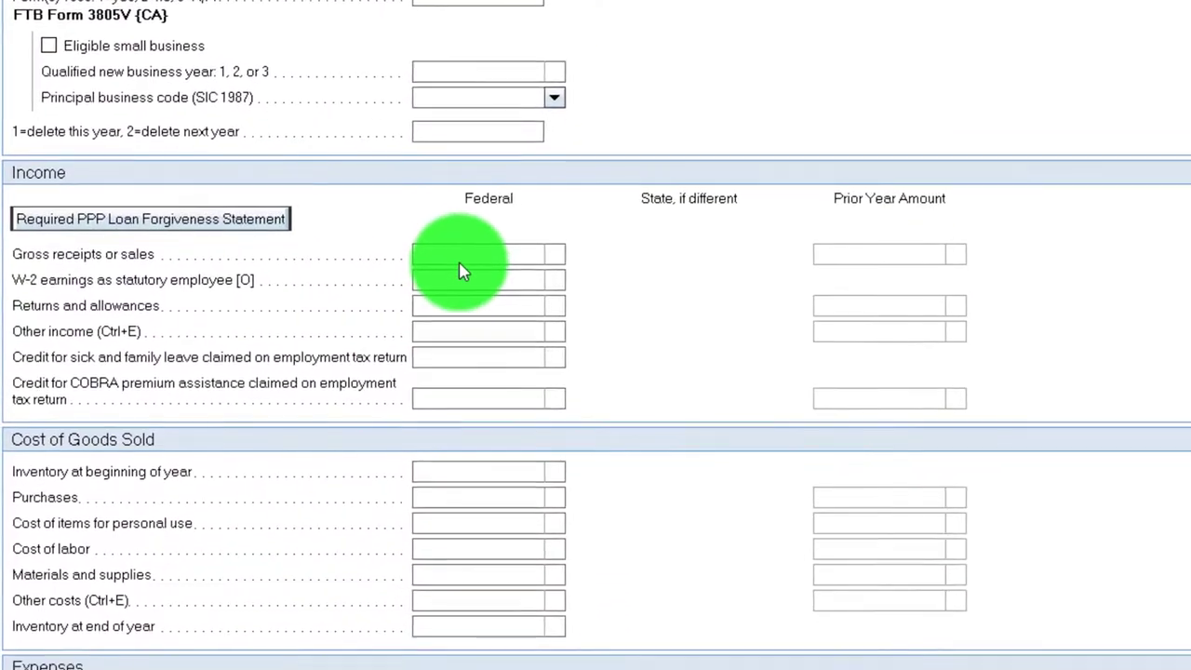
# - Enter 120,000 Schedule C gross receipts and a 20,000 accounting expense
pyautogui.click(464, 215)
pyautogui.write('1')
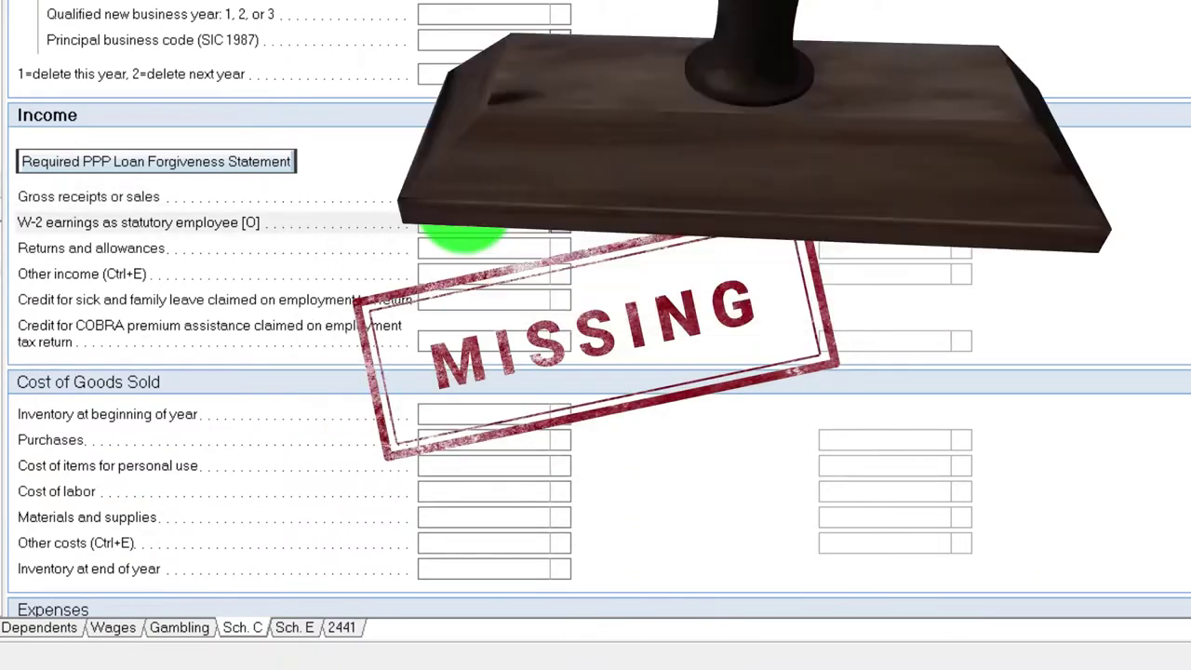
pyautogui.click(465, 205)
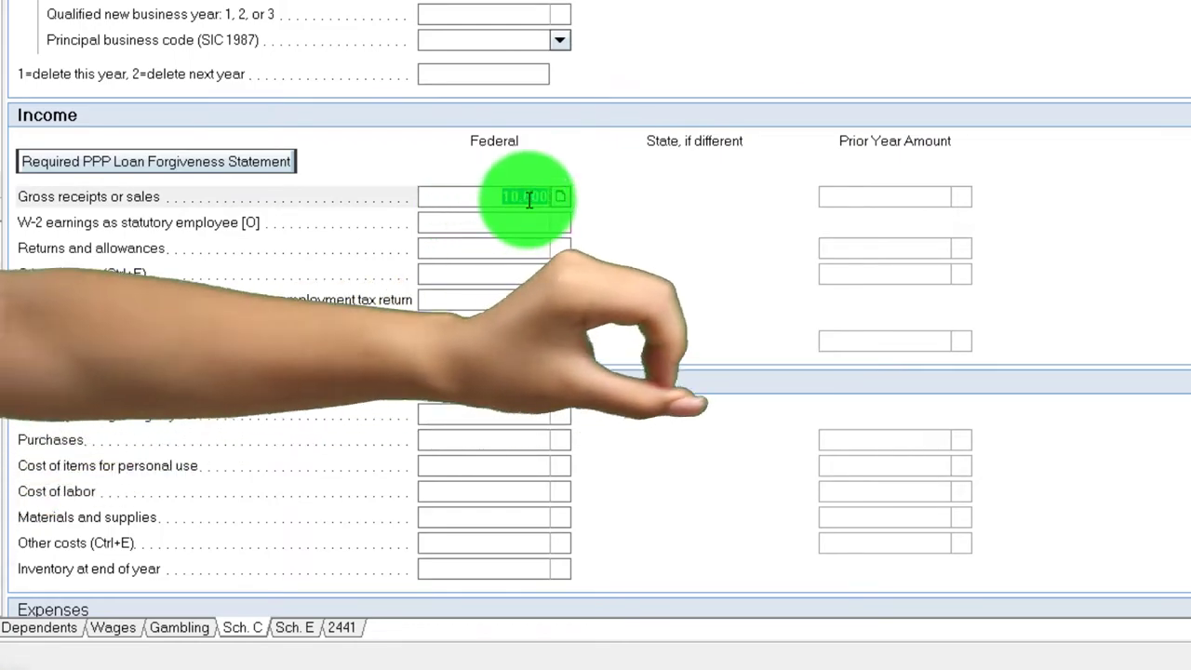
pyautogui.click(528, 199)
pyautogui.scroll(-6, 528, 199)
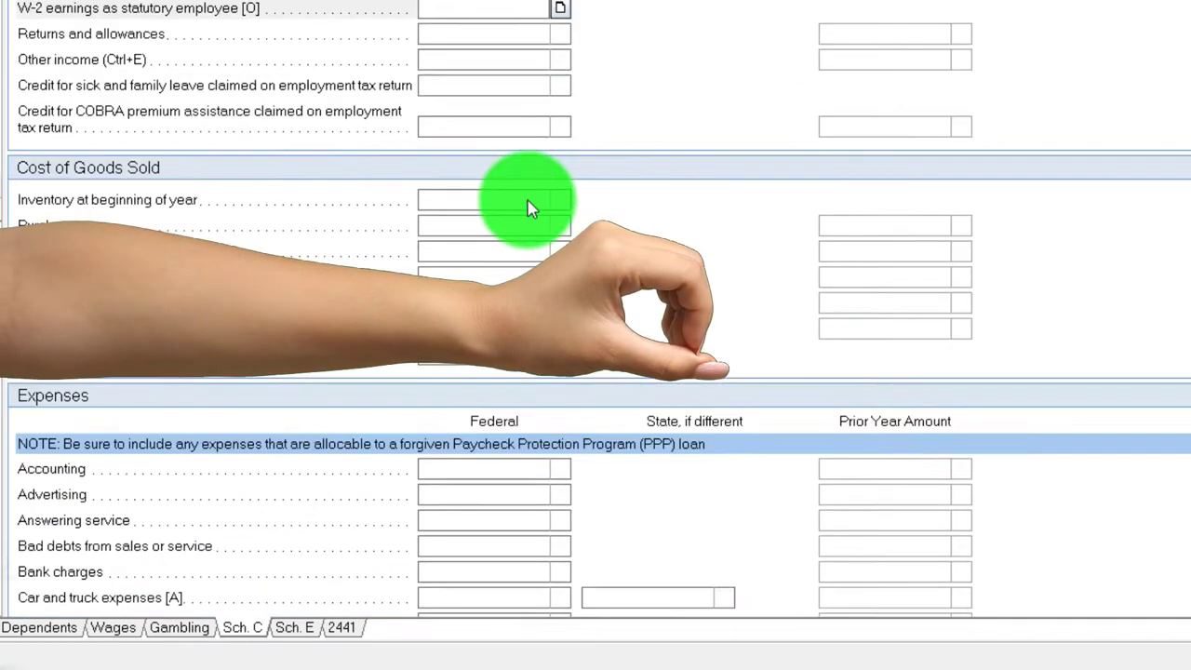
pyautogui.scroll(3, 518, 242)
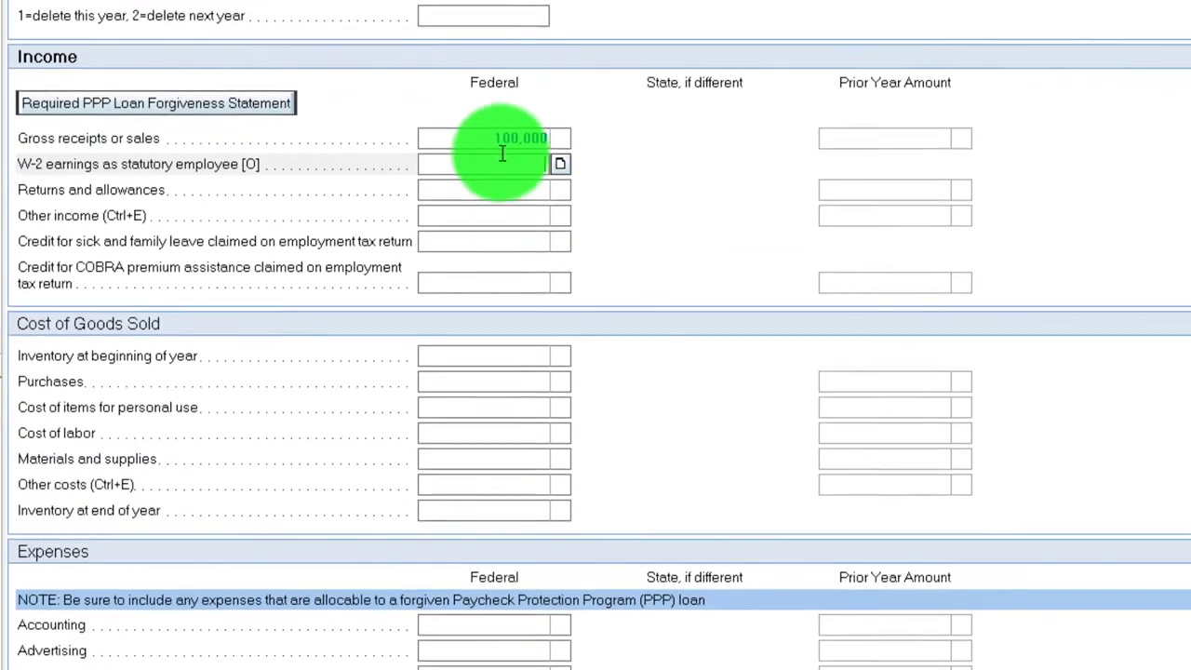
pyautogui.click(502, 31)
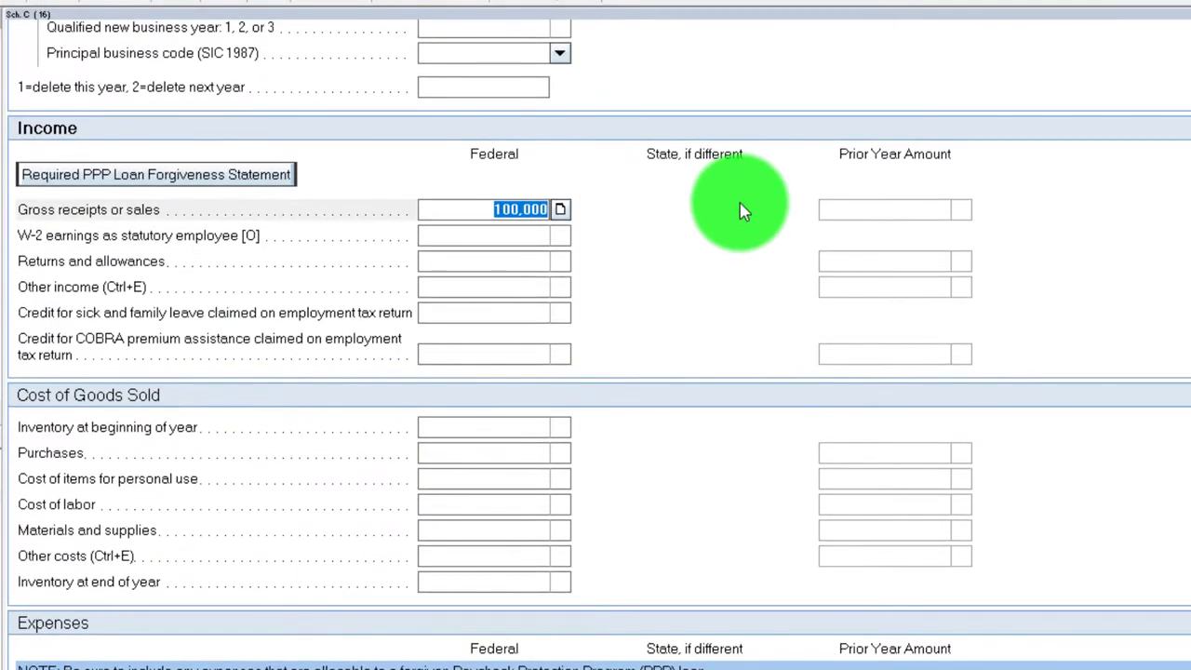
pyautogui.write('120000')
pyautogui.press('Tab')
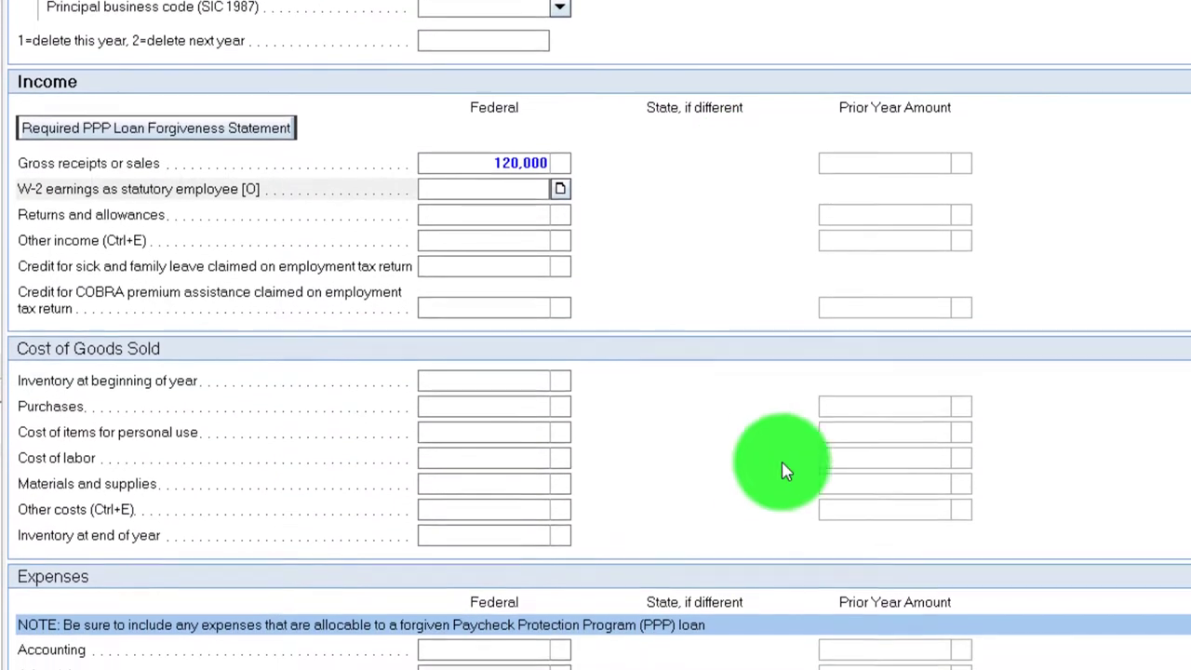
pyautogui.write('2000')
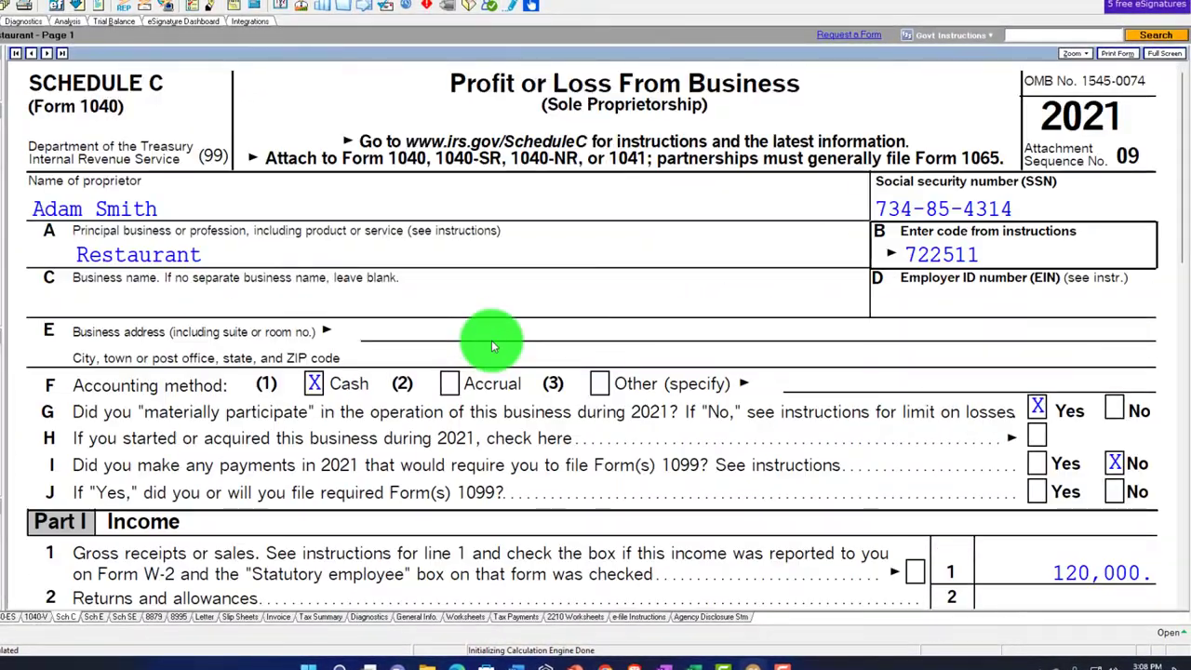
# - Follow Schedule C's 100,000 net profit to Schedule 1 line 3 and Form 1040, ending on Schedule SE
pyautogui.scroll(-3, 492, 340)
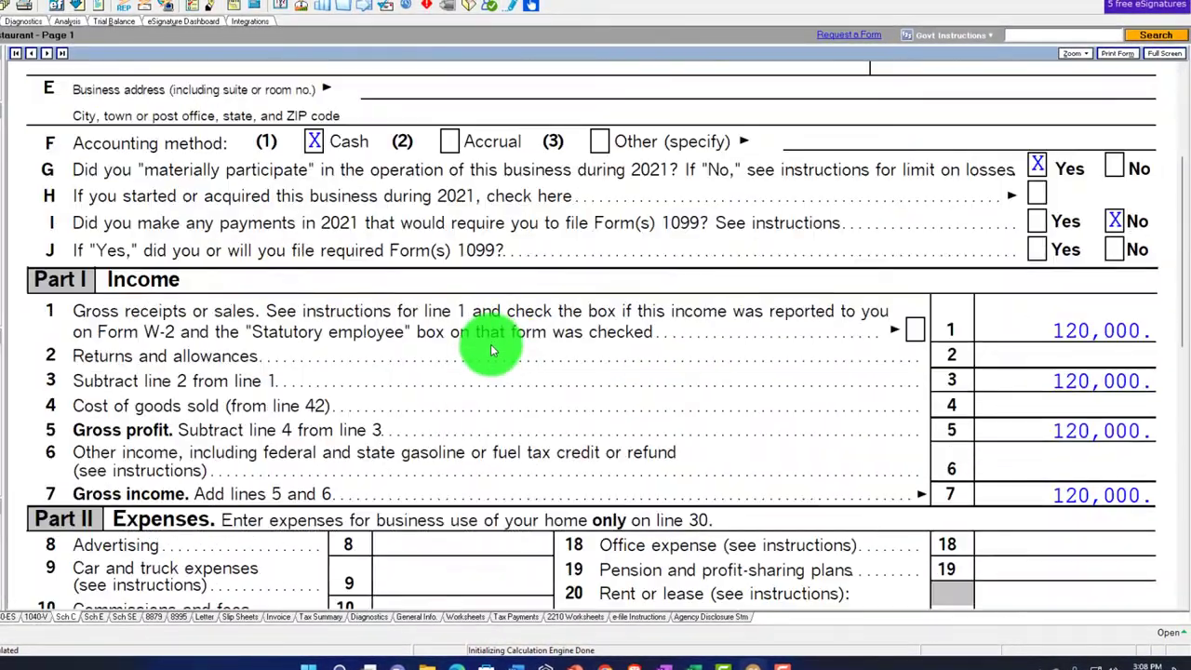
pyautogui.scroll(-2, 491, 344)
pyautogui.scroll(-5, 795, 359)
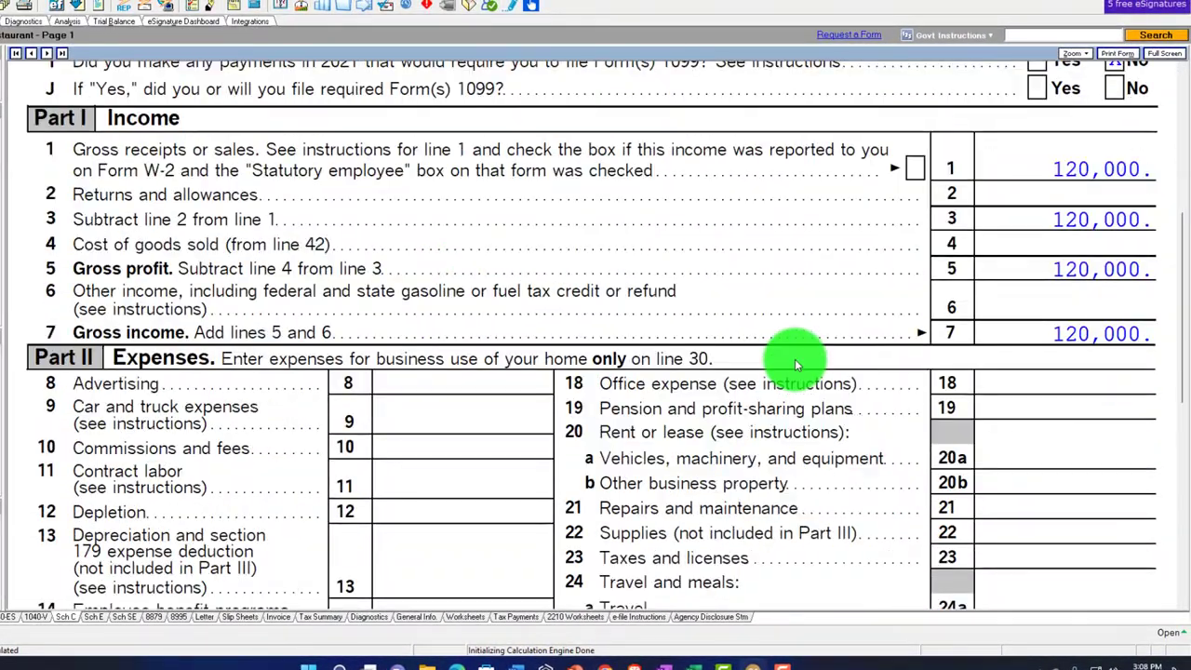
pyautogui.scroll(-2, 819, 391)
pyautogui.scroll(-3, 848, 465)
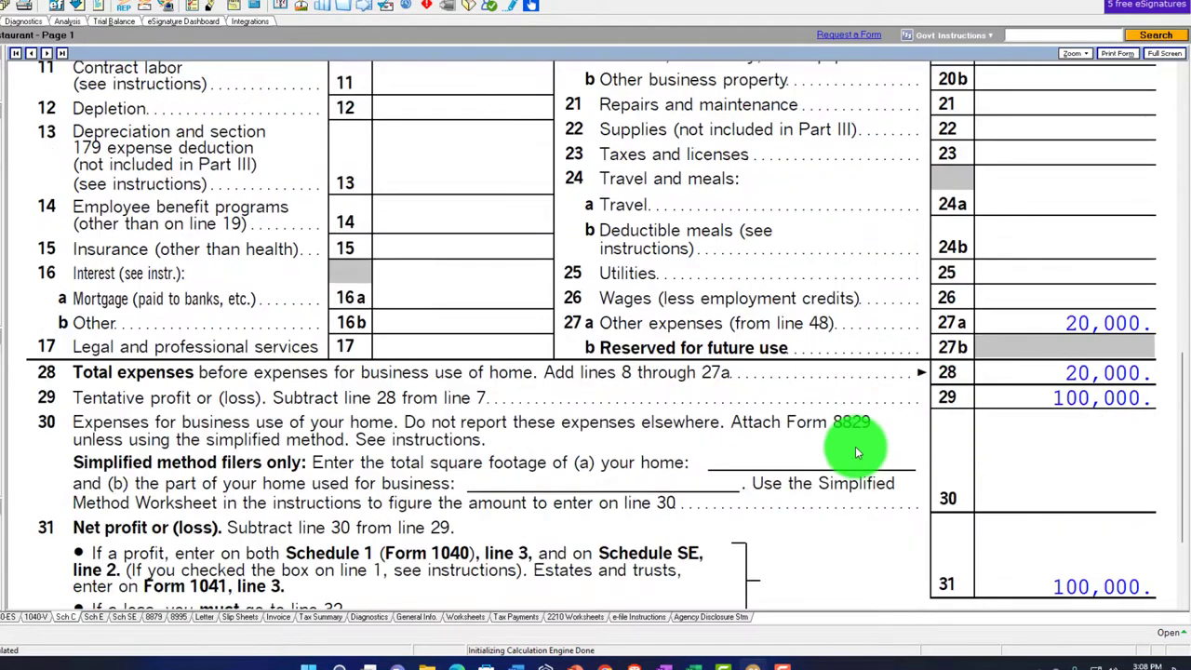
pyautogui.scroll(-1, 970, 554)
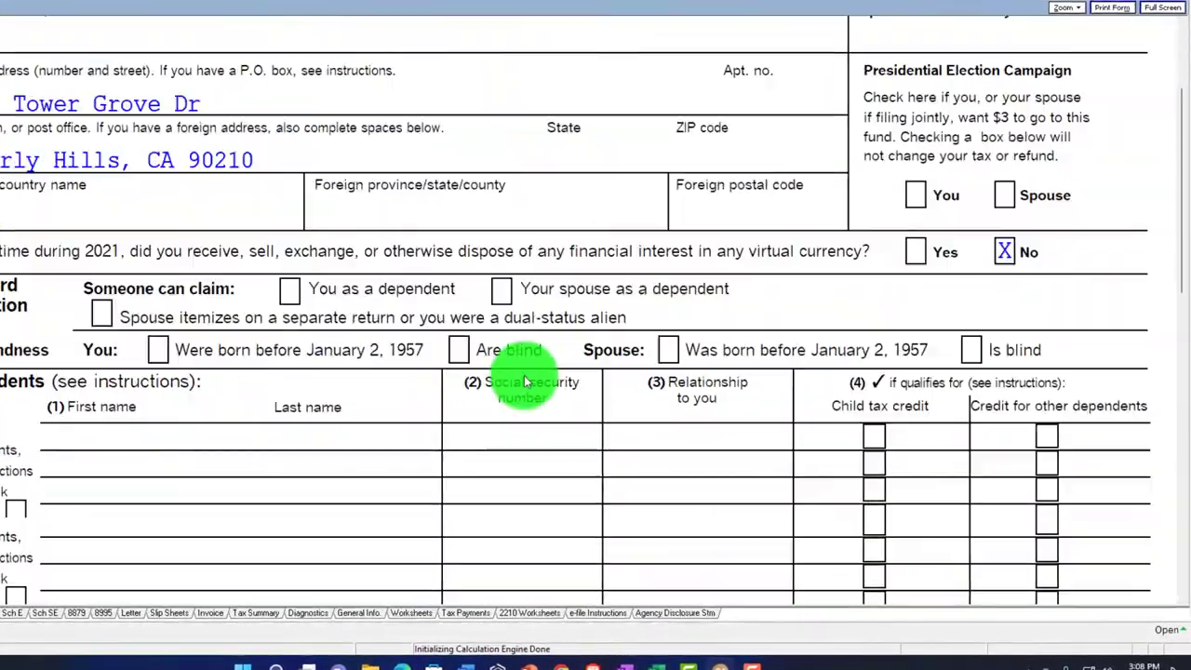
pyautogui.scroll(-5, 526, 382)
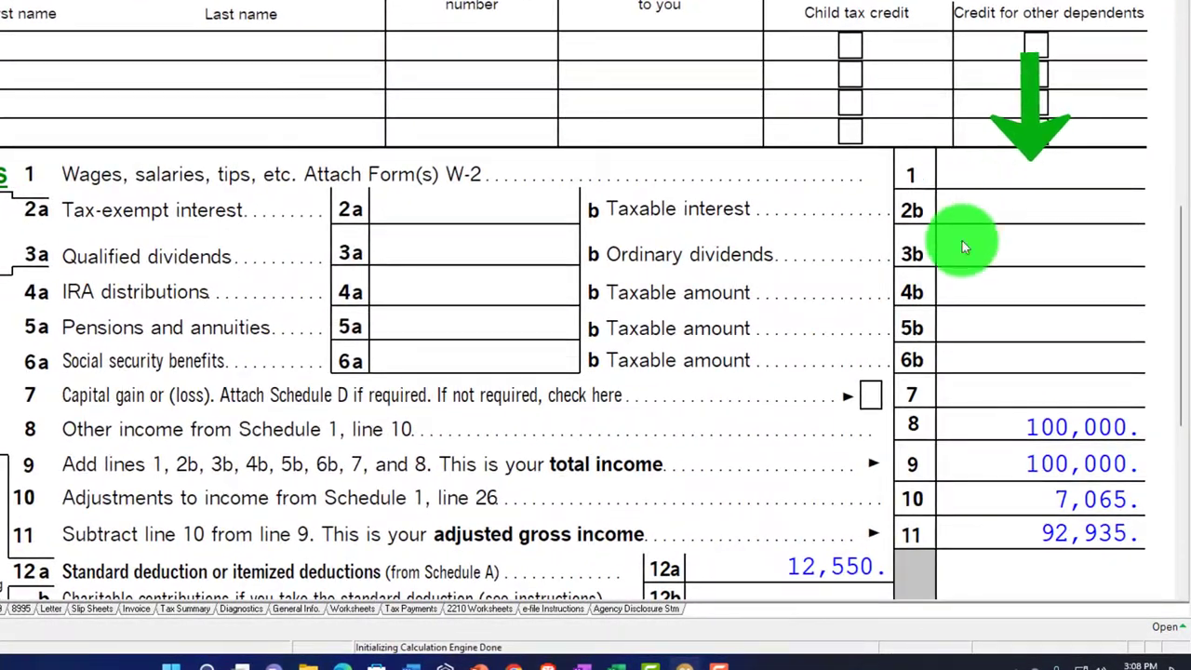
pyautogui.scroll(-1, 975, 416)
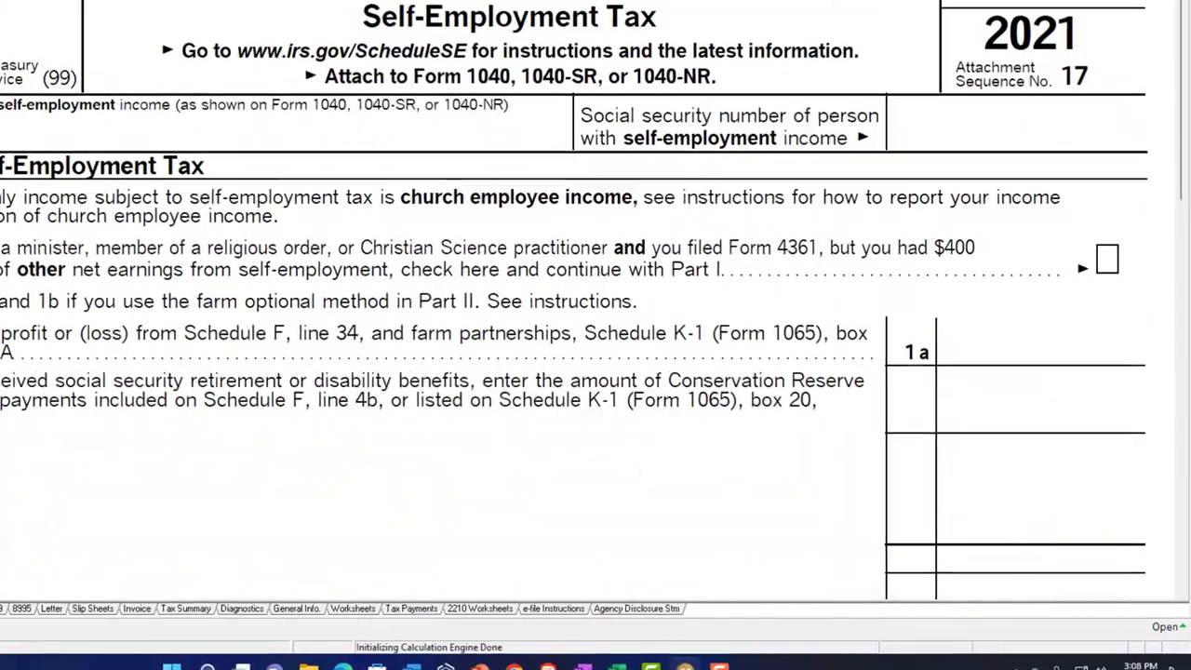
# - Scroll through Schedule SE and Schedule 1 to Form 1040's 100,000 total income and 92,935 AGI
pyautogui.scroll(-10, 279, 316)
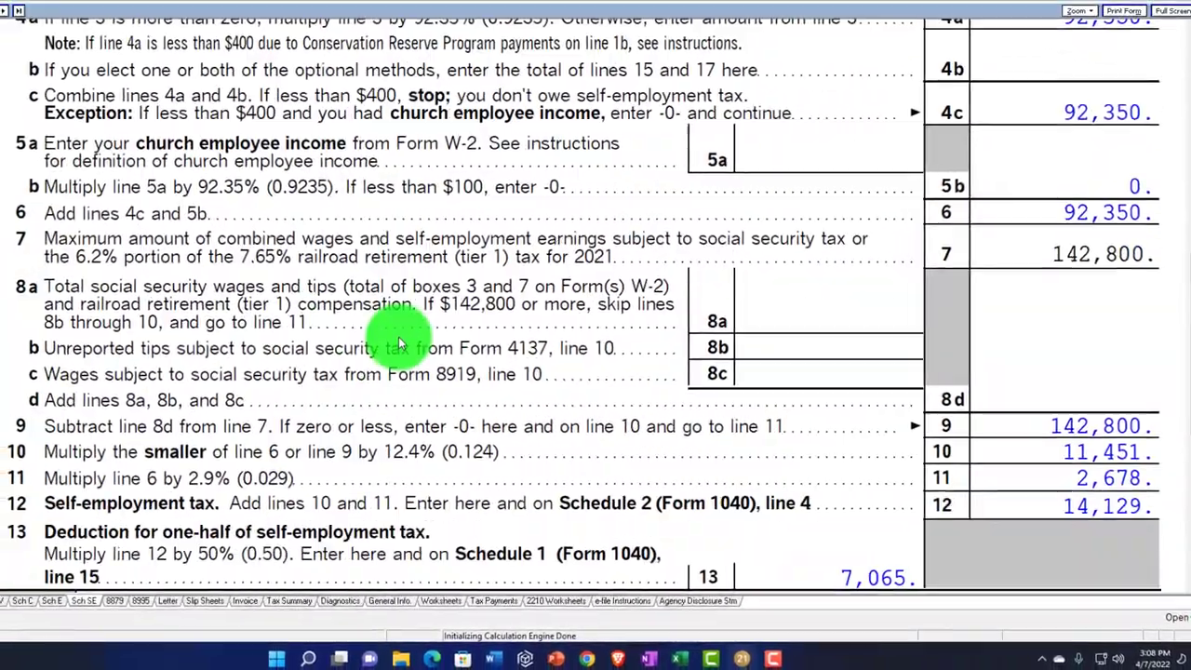
pyautogui.scroll(-1, 400, 343)
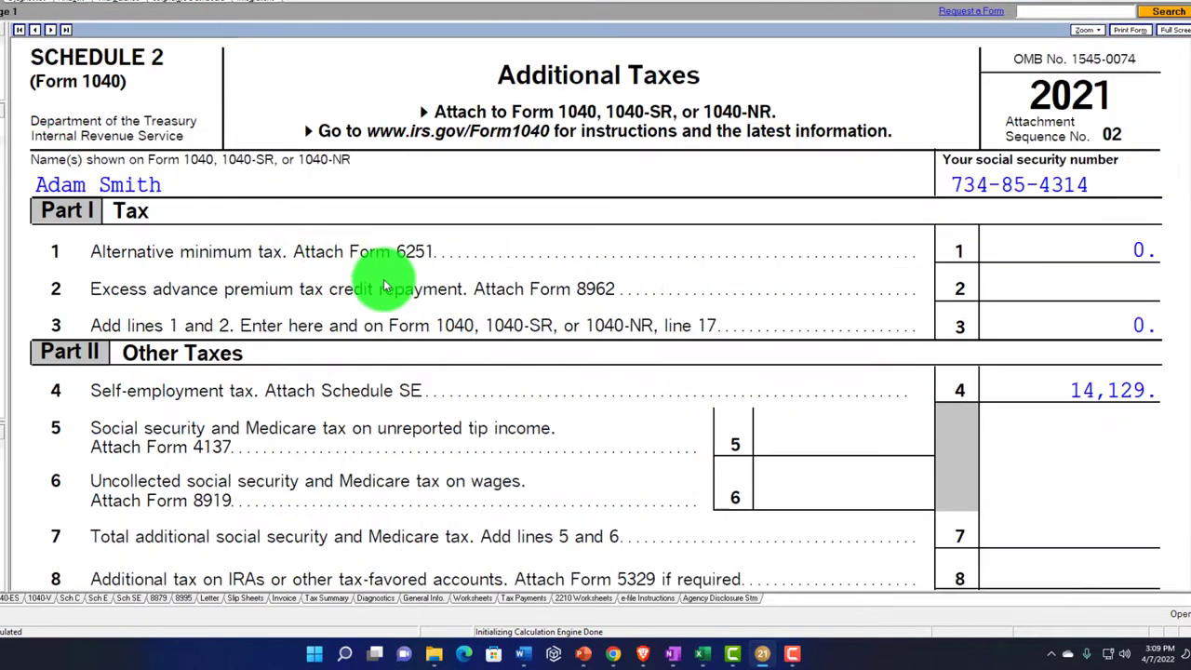
pyautogui.scroll(-1, 384, 286)
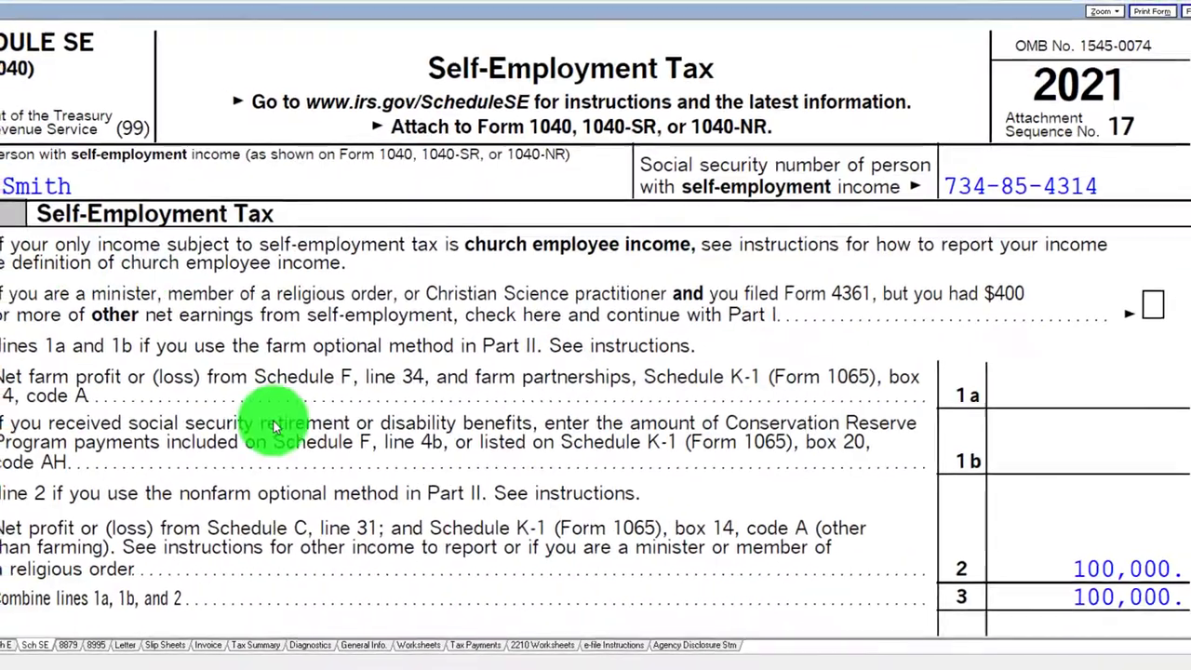
pyautogui.scroll(-10, 276, 426)
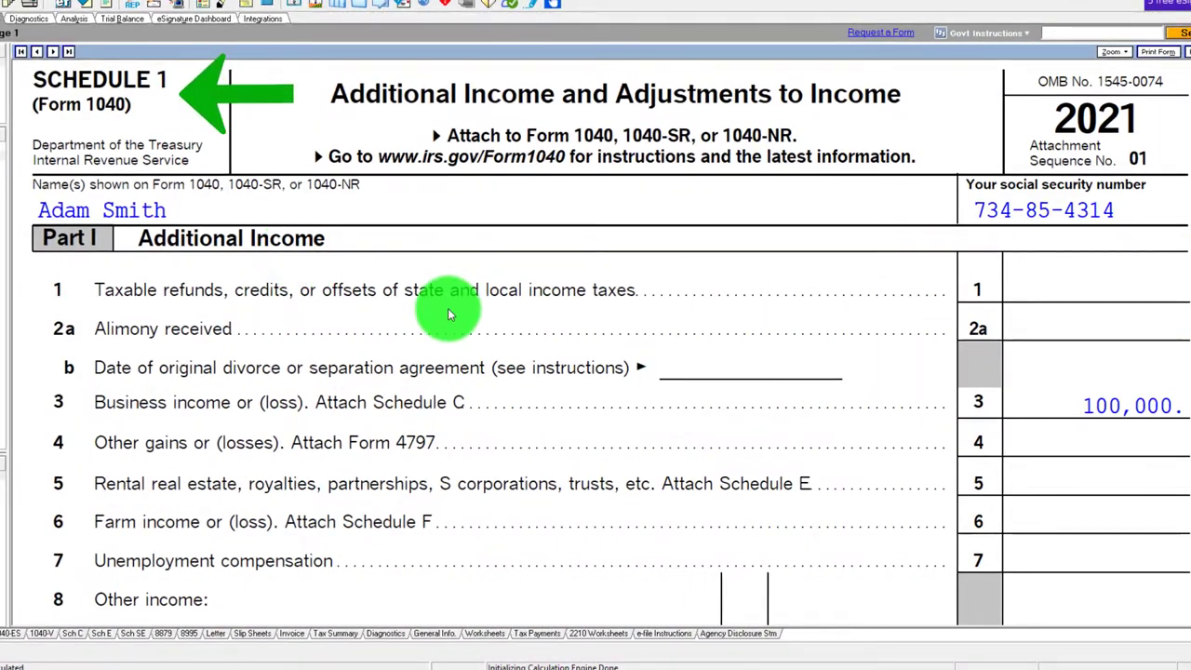
pyautogui.scroll(-10, 450, 316)
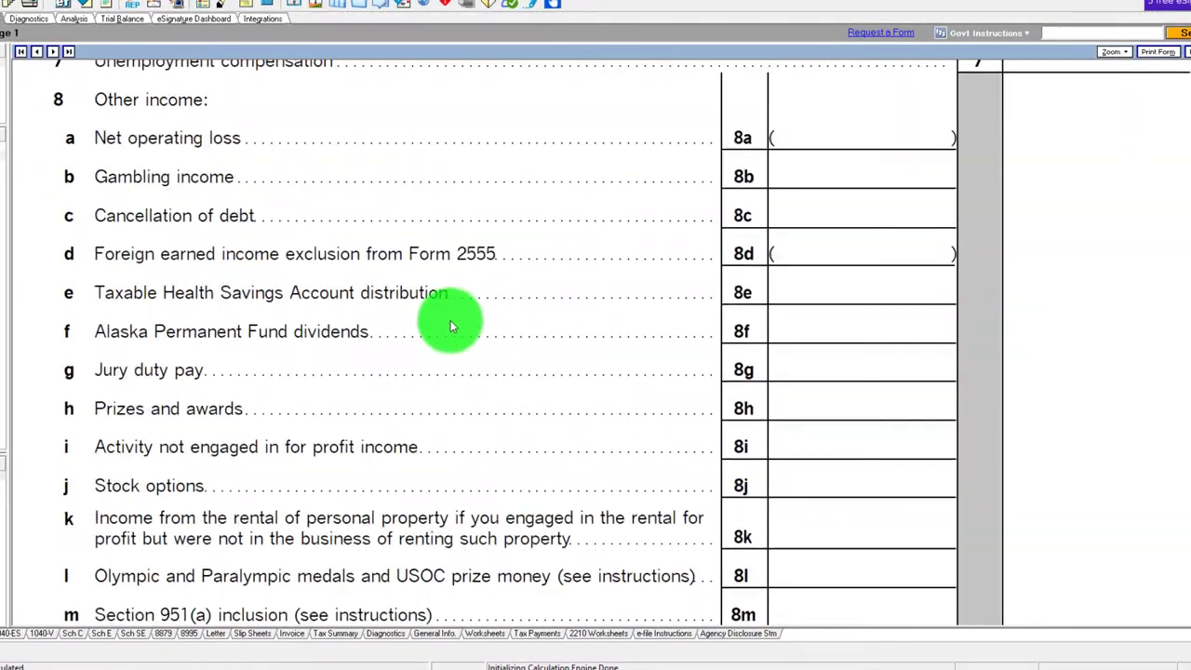
pyautogui.scroll(-5, 376, 453)
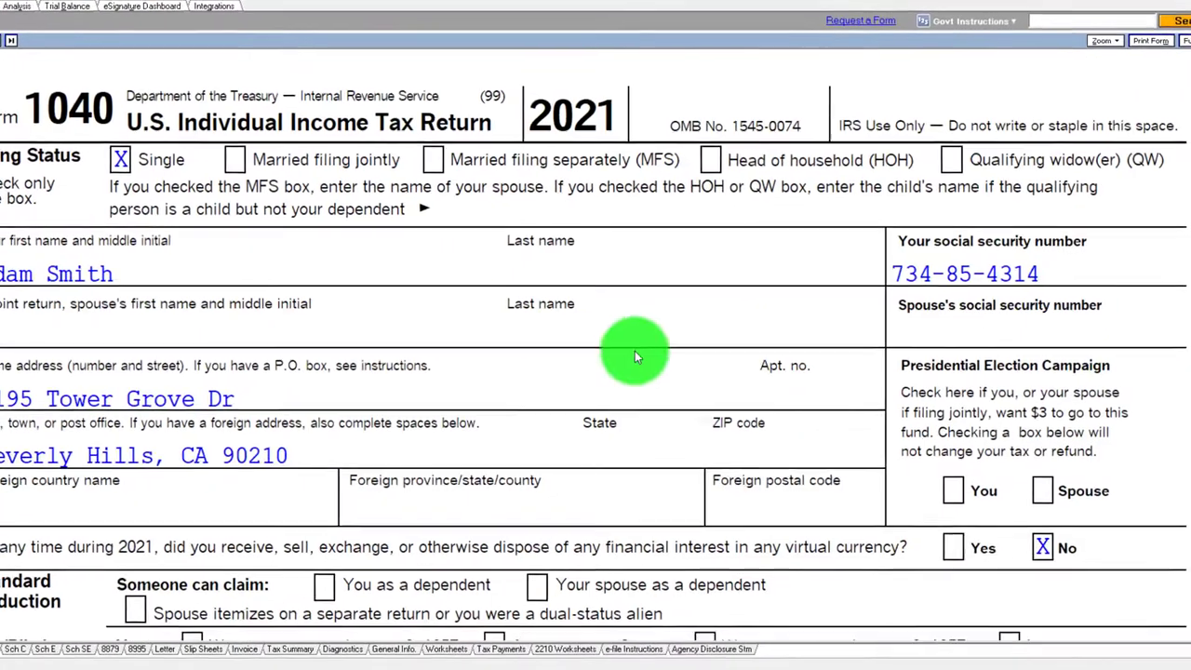
pyautogui.scroll(-10, 634, 351)
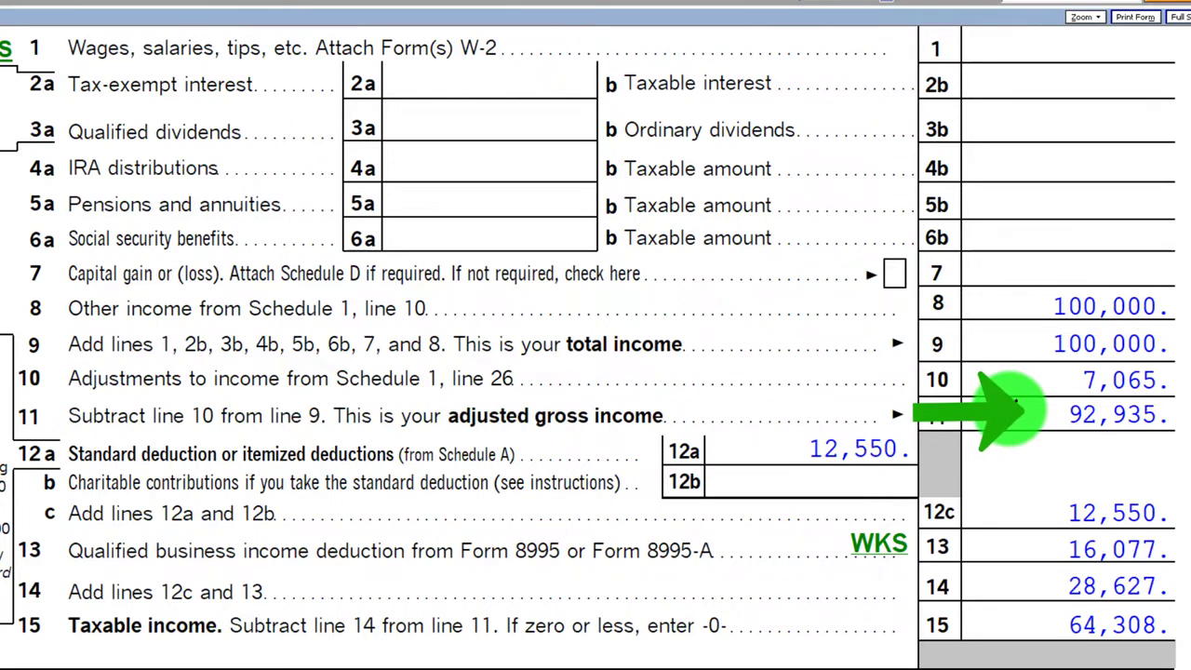
pyautogui.scroll(-2, 1011, 406)
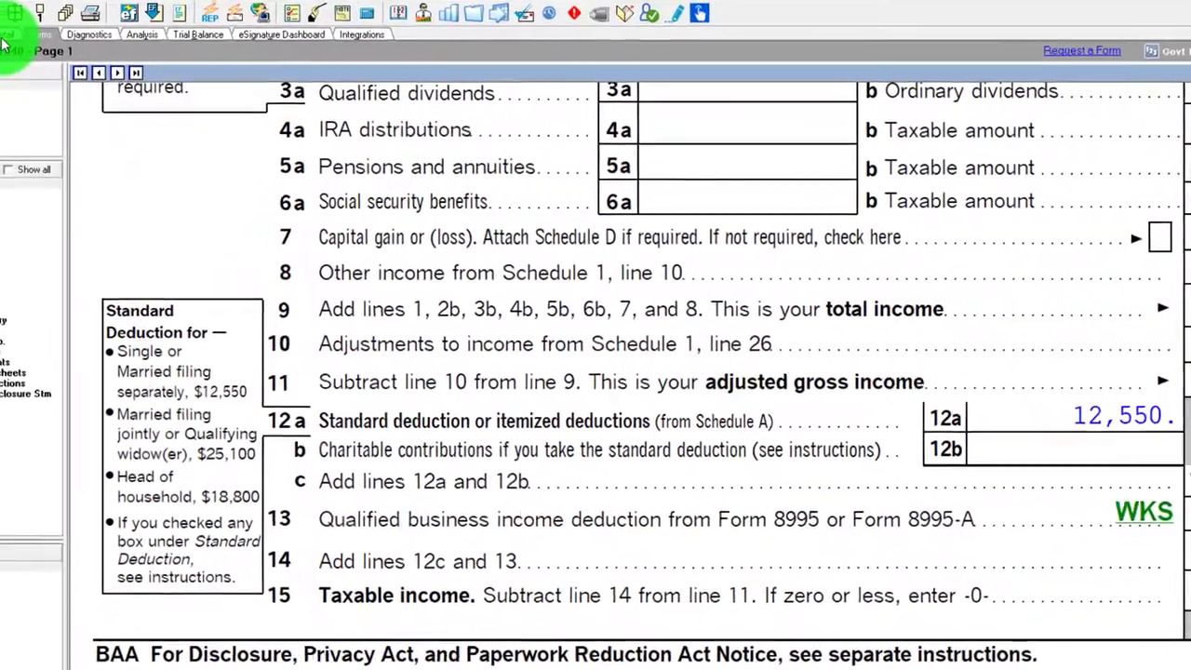
# - Delete Schedule C's 120,000 gross receipts and 20,000 accounting expense, then go to Schedule E input
pyautogui.click(11, 40)
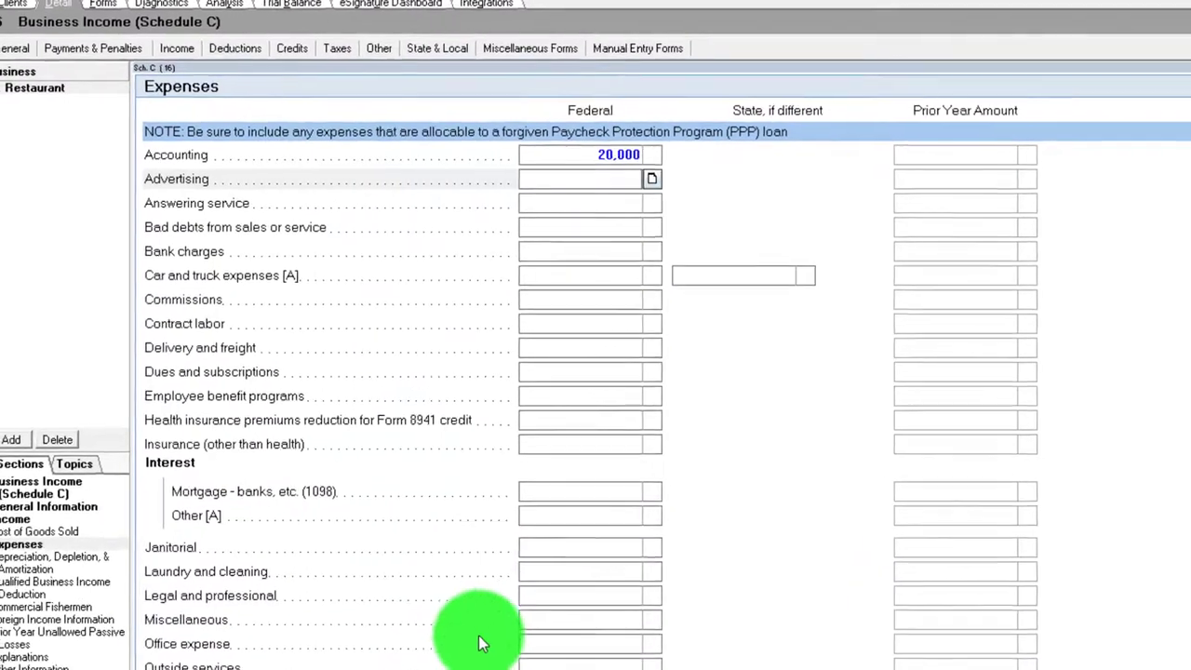
pyautogui.scroll(5, 482, 642)
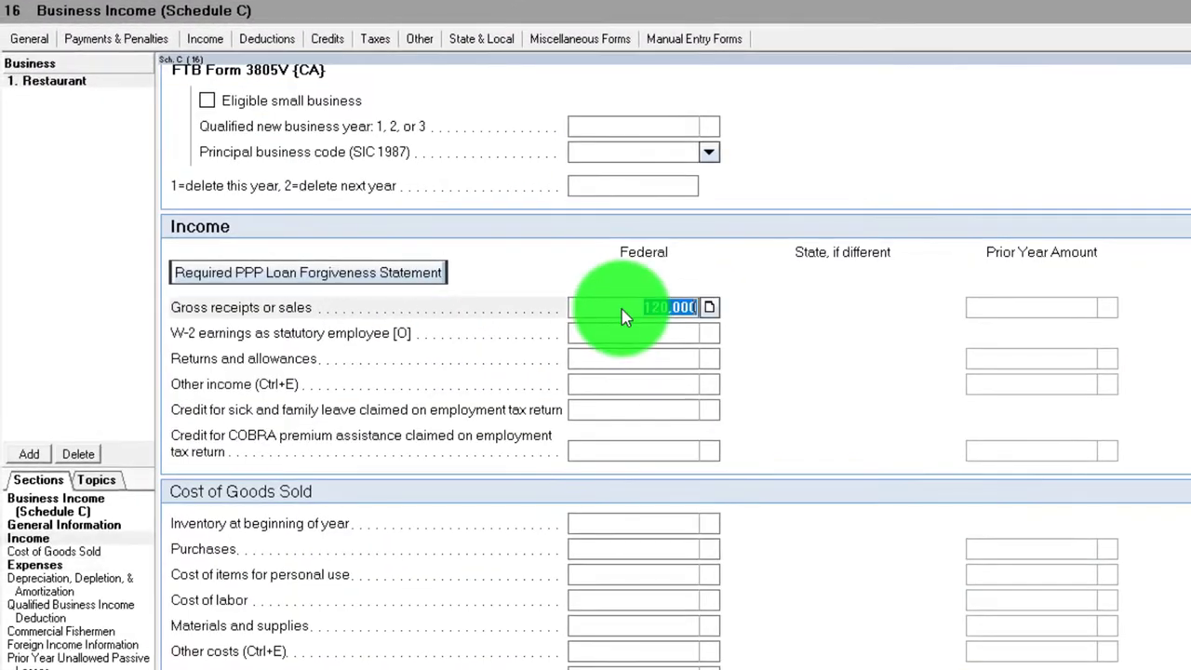
pyautogui.press('Delete')
pyautogui.scroll(-5, 624, 292)
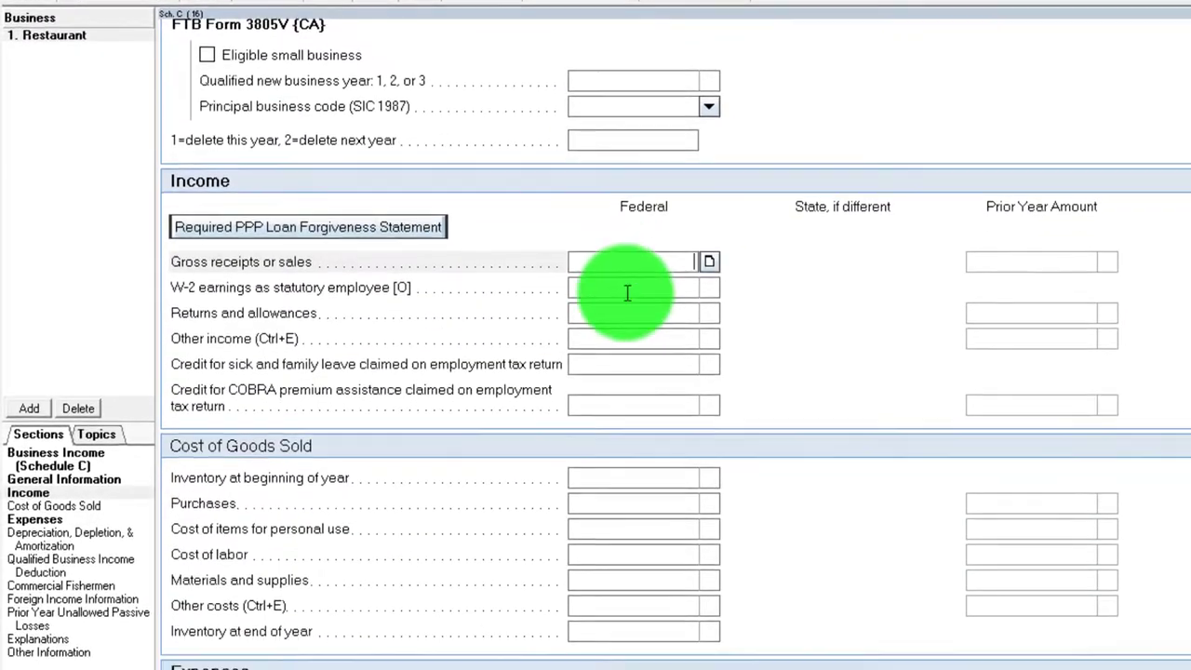
pyautogui.click(640, 565)
pyautogui.press('Delete')
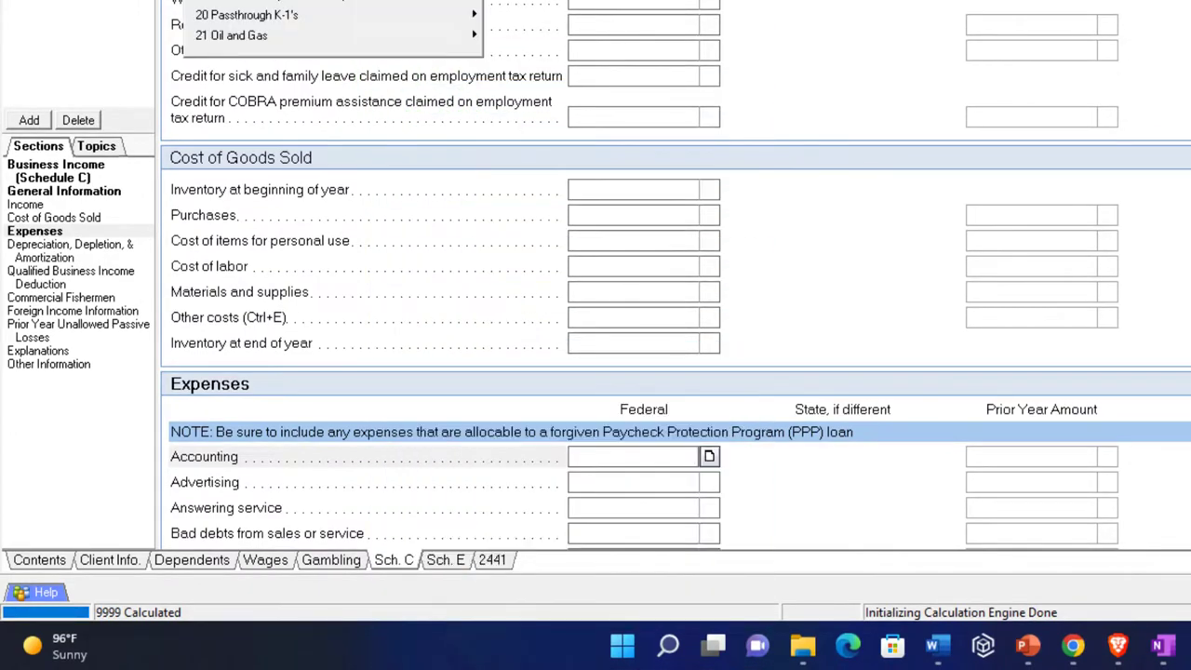
pyautogui.click(275, 6)
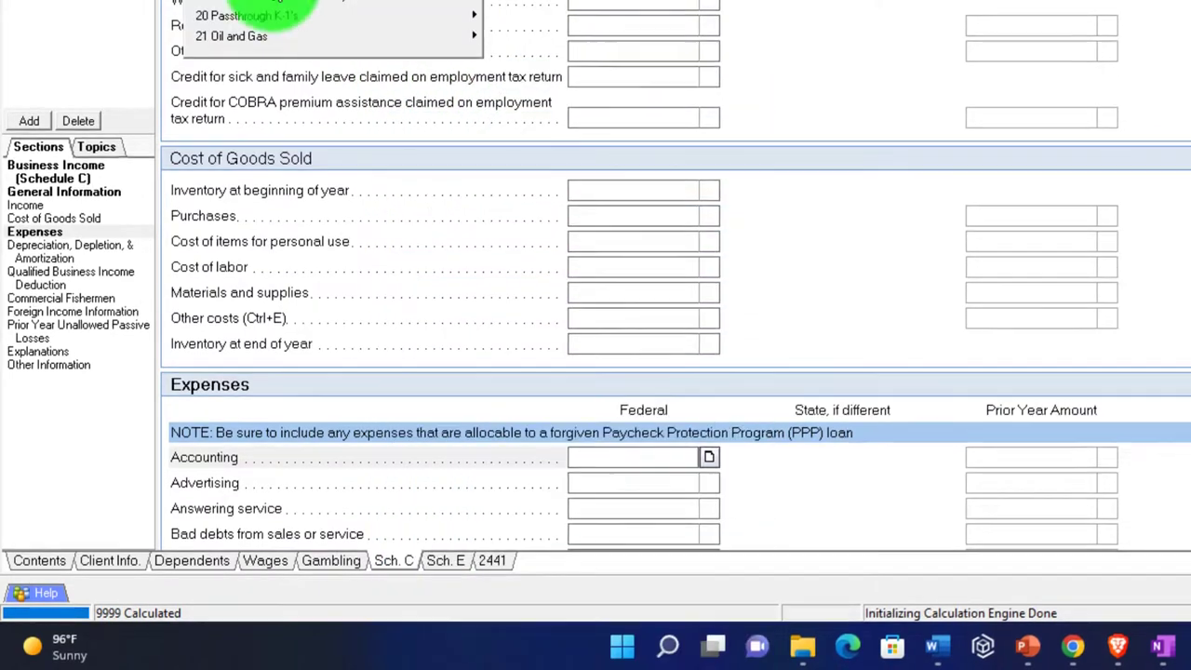
pyautogui.scroll(10, 475, 100)
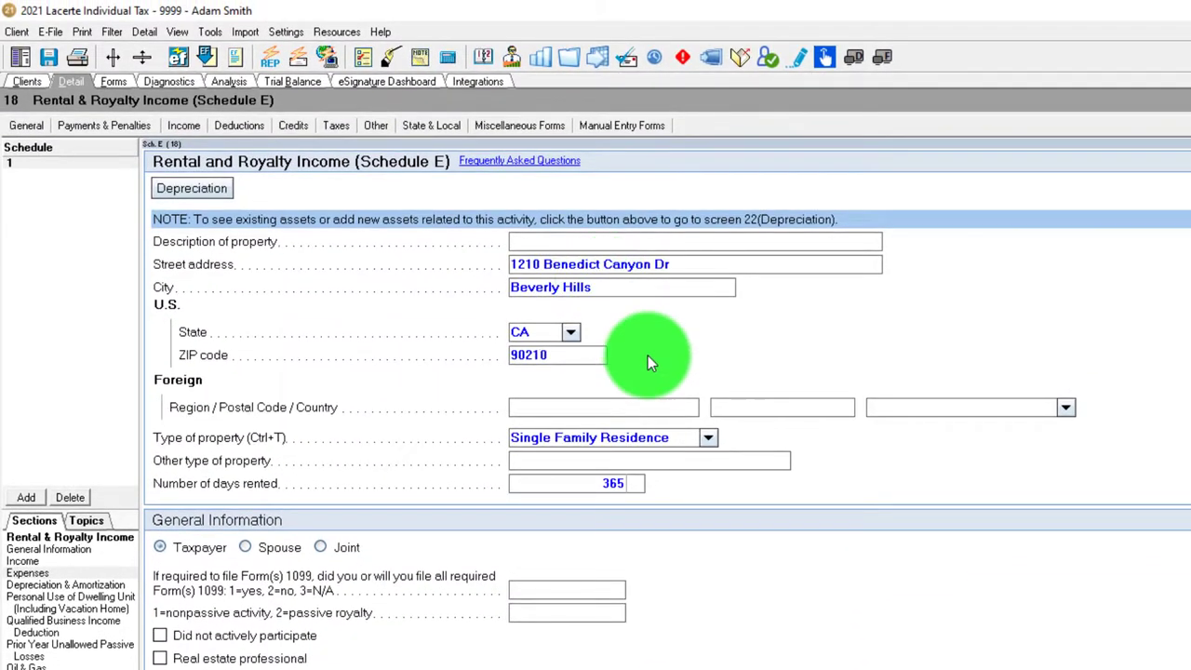
# - Enter 120,000 rents received and a 20,000 advertising expense for the rental property
pyautogui.scroll(-1, 649, 358)
pyautogui.scroll(-1, 650, 359)
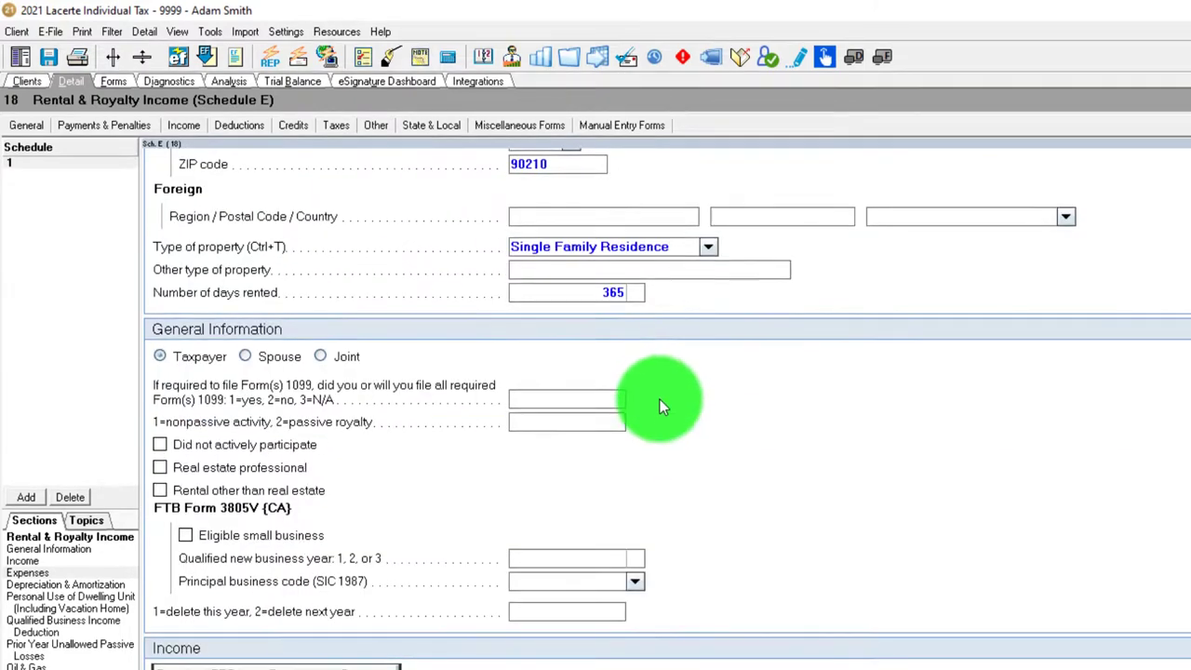
pyautogui.scroll(-1, 657, 399)
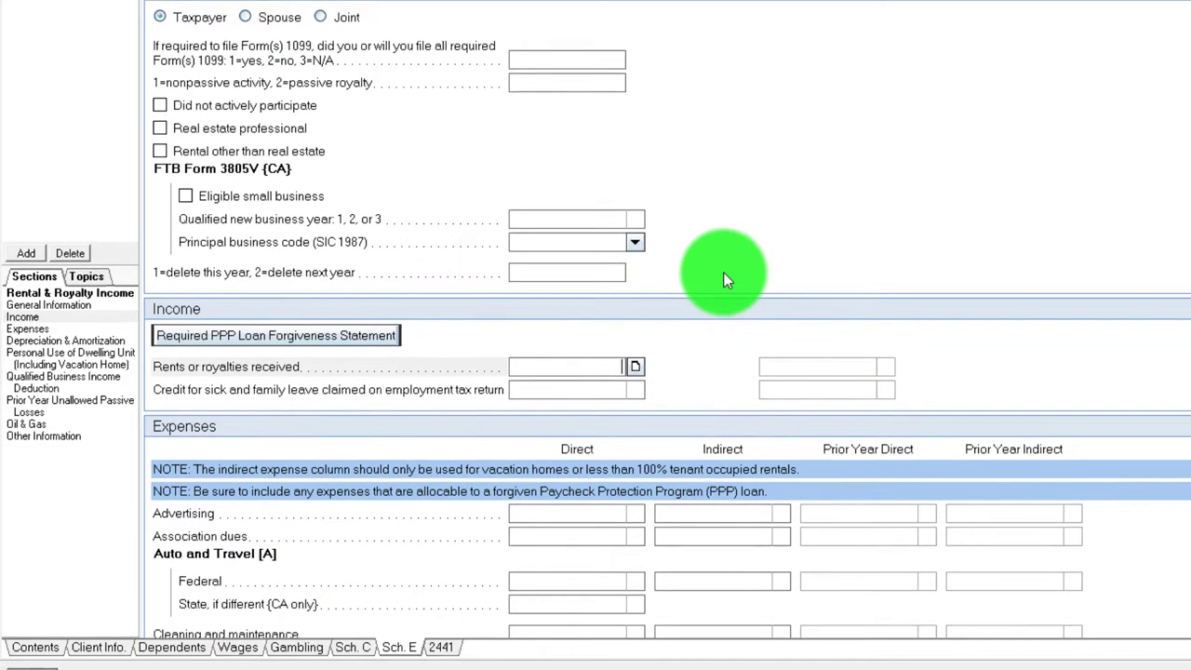
pyautogui.write('120,')
pyautogui.write('0000')
pyautogui.press('Tab')
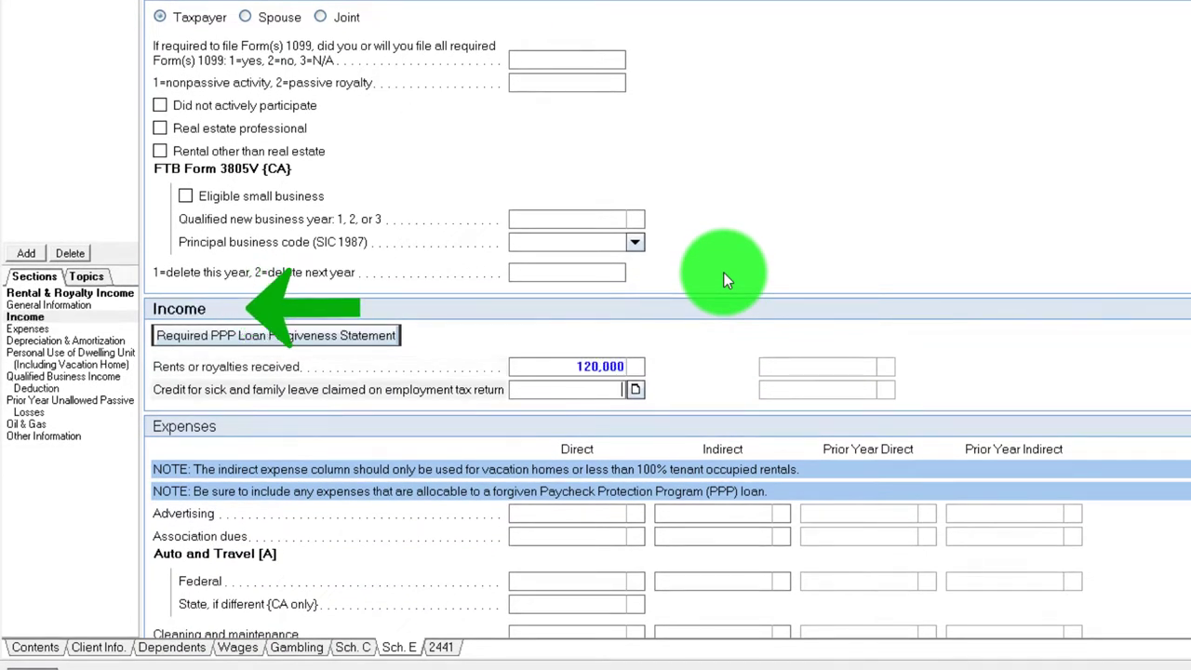
pyautogui.scroll(-3, 724, 272)
pyautogui.click(584, 324)
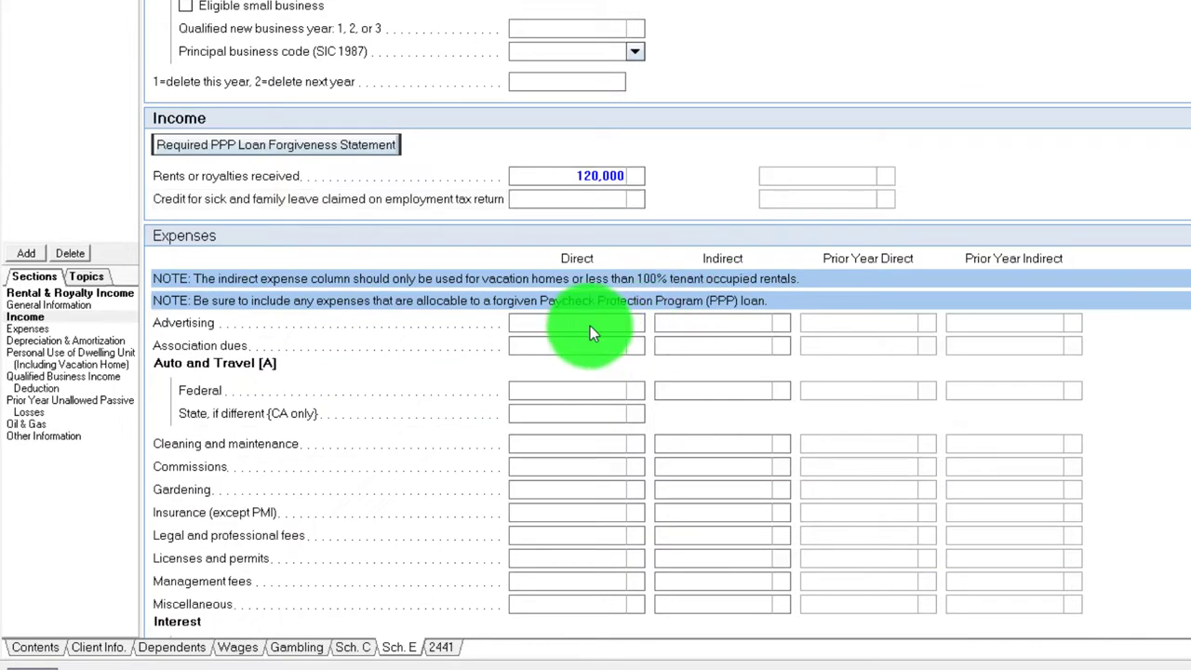
pyautogui.write('2')
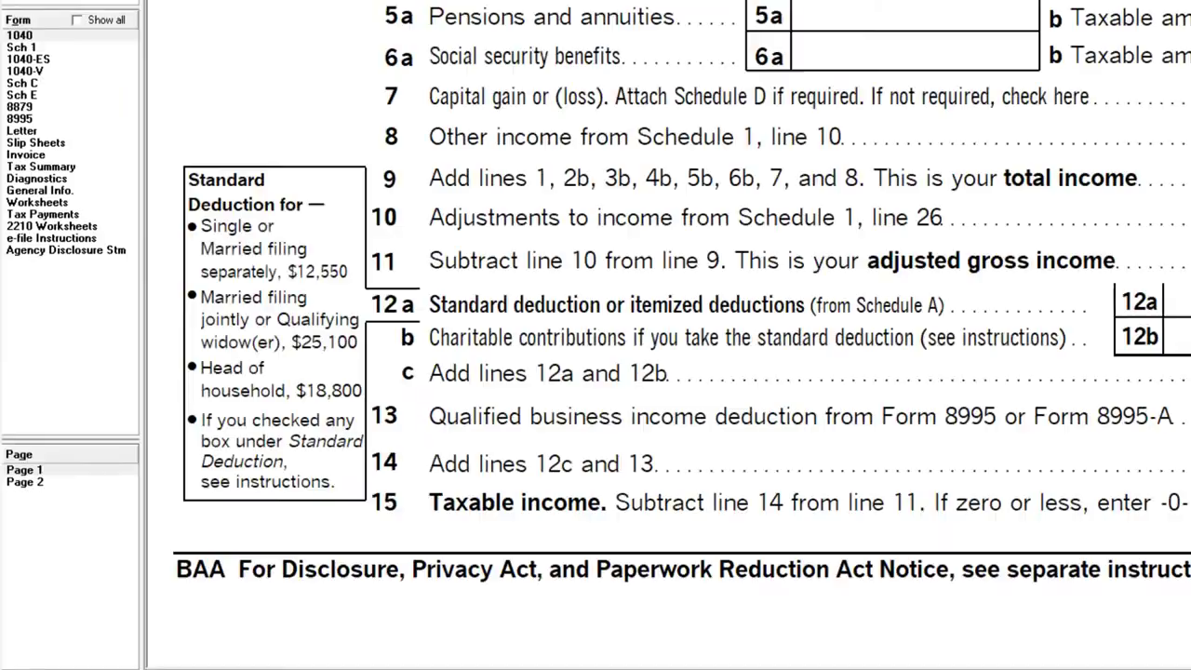
# - Check that Schedule C's Part I income lines are empty, then view the Schedule E form
pyautogui.scroll(5, 445, 226)
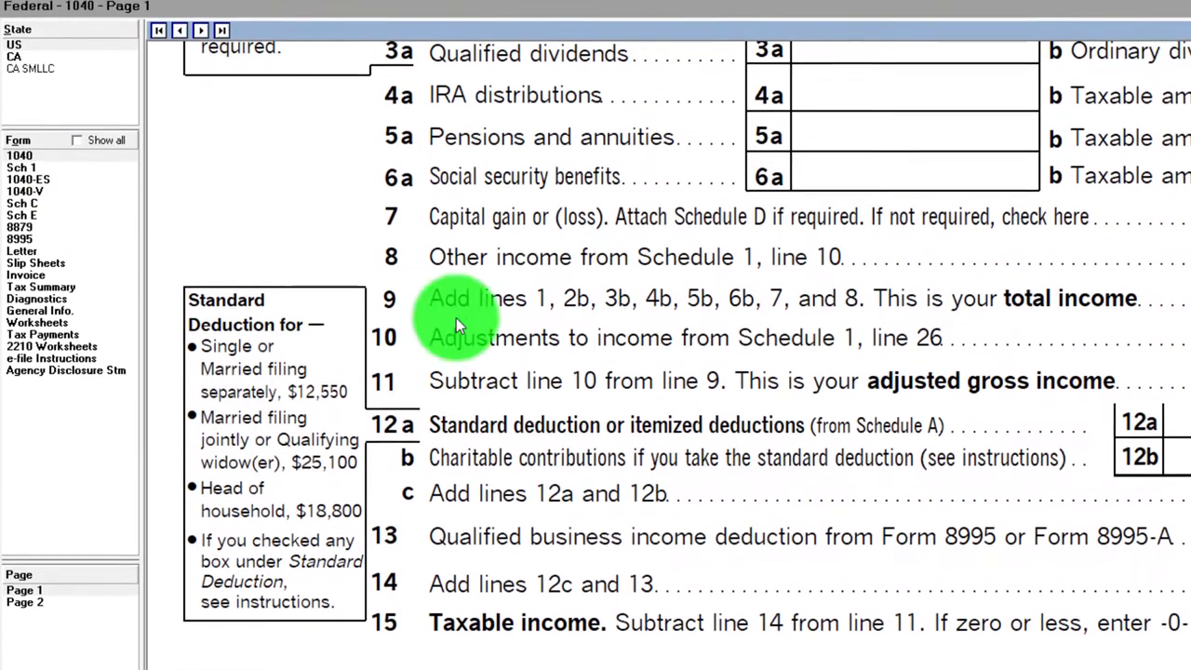
pyautogui.scroll(3, 640, 362)
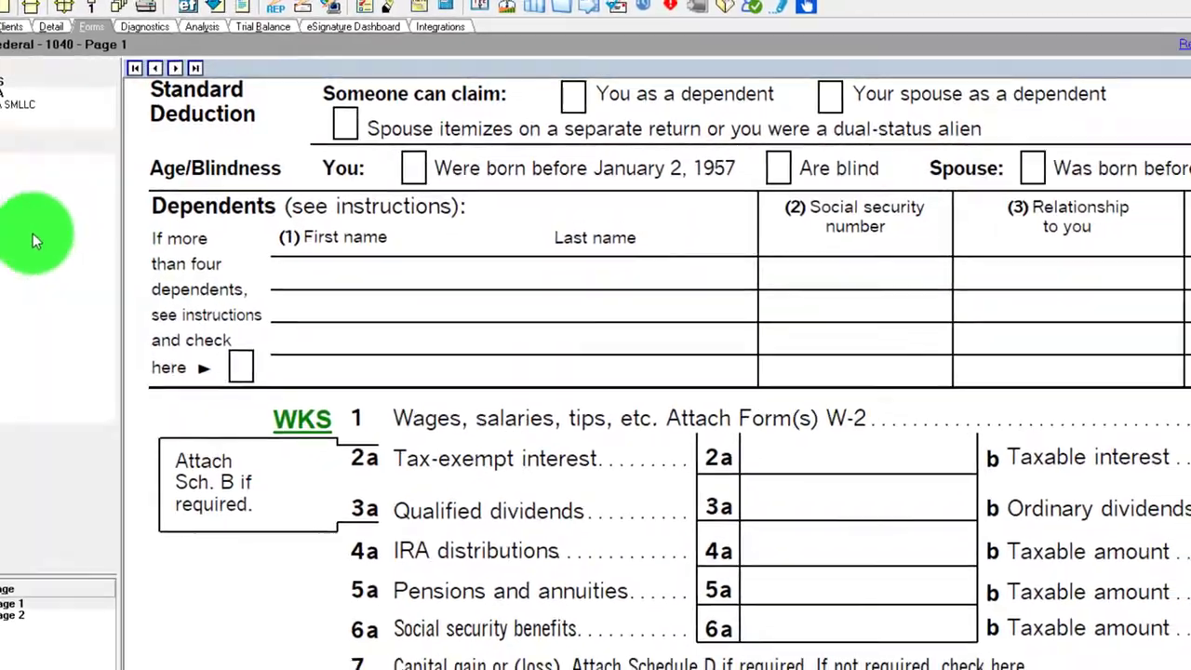
pyautogui.click(28, 240)
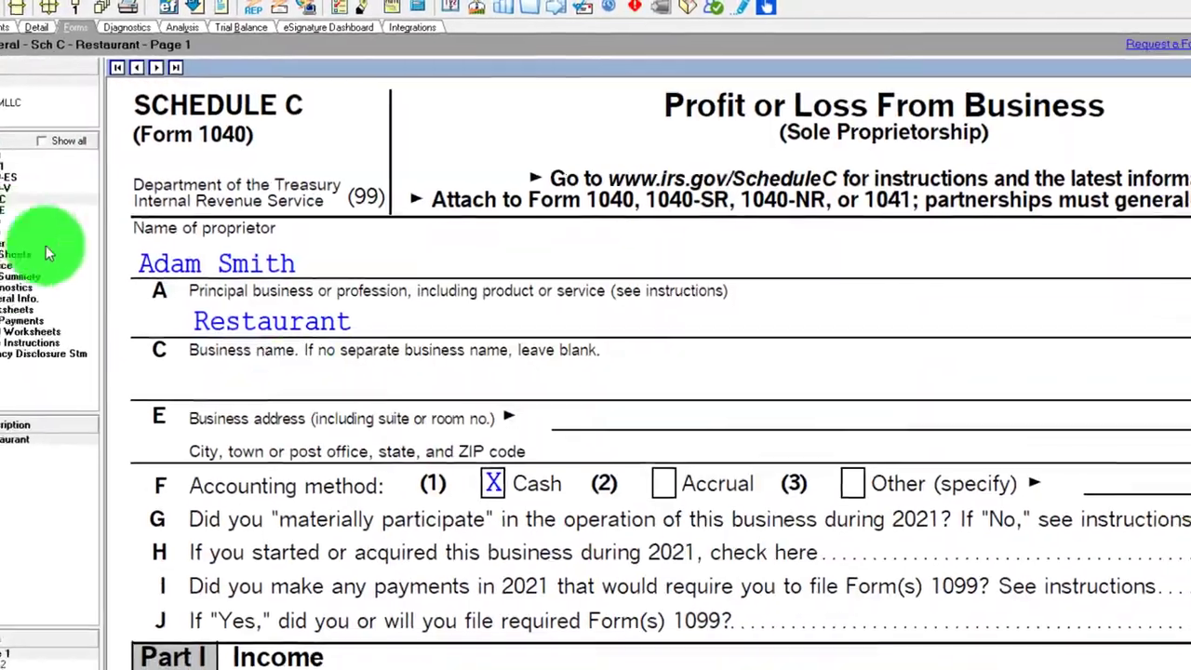
pyautogui.scroll(-5, 410, 396)
pyautogui.scroll(-3, 409, 395)
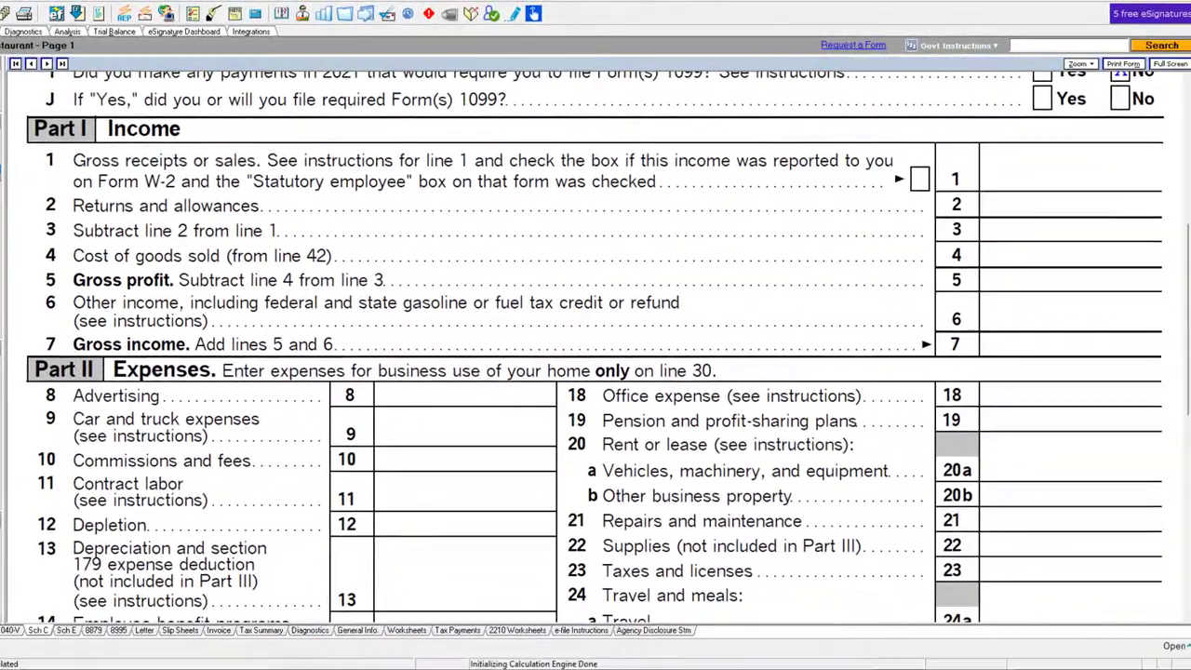
pyautogui.click(172, 244)
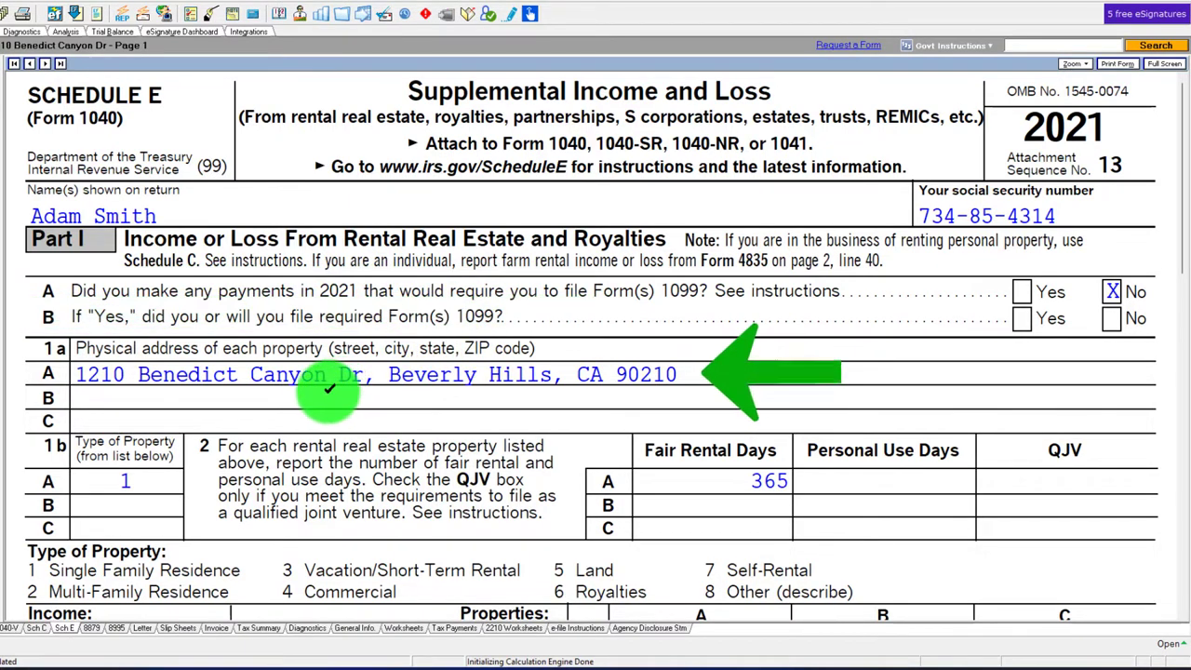
# - Scroll Schedule E down to lines 24–26 showing 100,000 total rental income
pyautogui.scroll(-2, 328, 389)
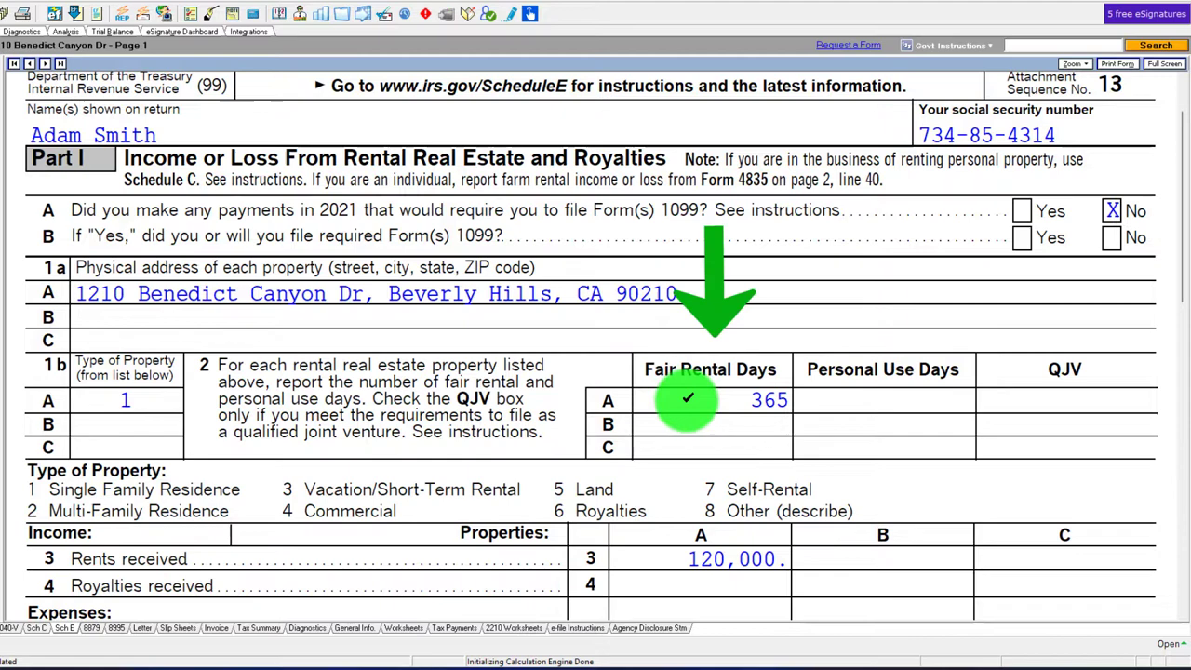
pyautogui.scroll(-3, 688, 399)
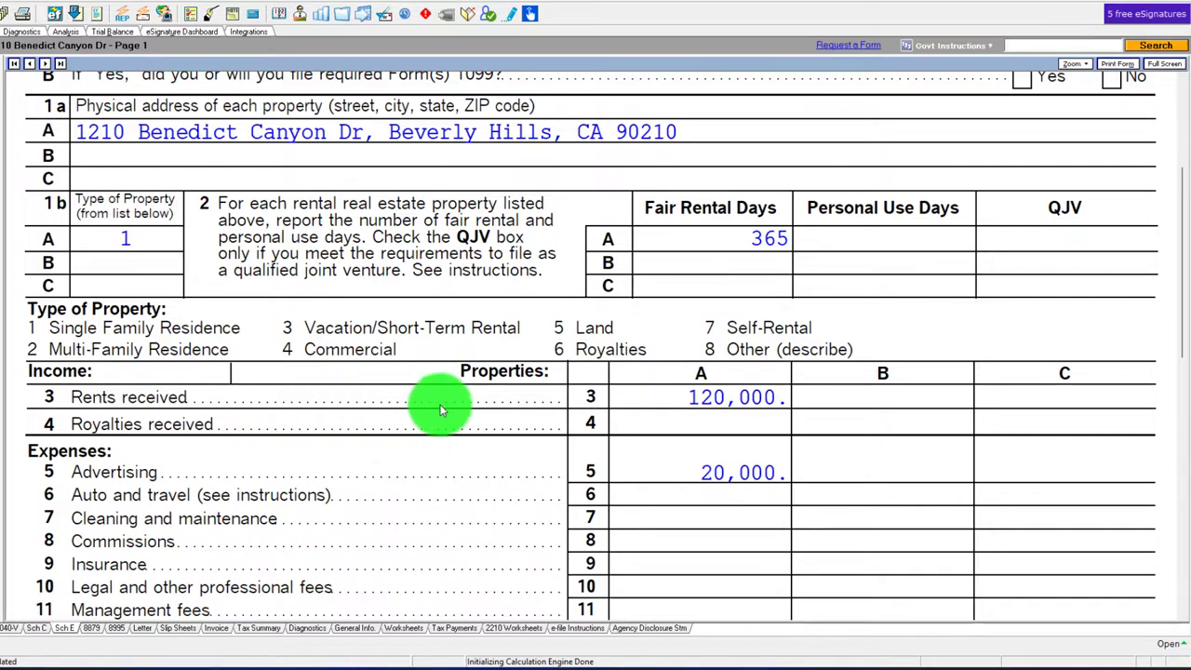
pyautogui.scroll(-1, 553, 382)
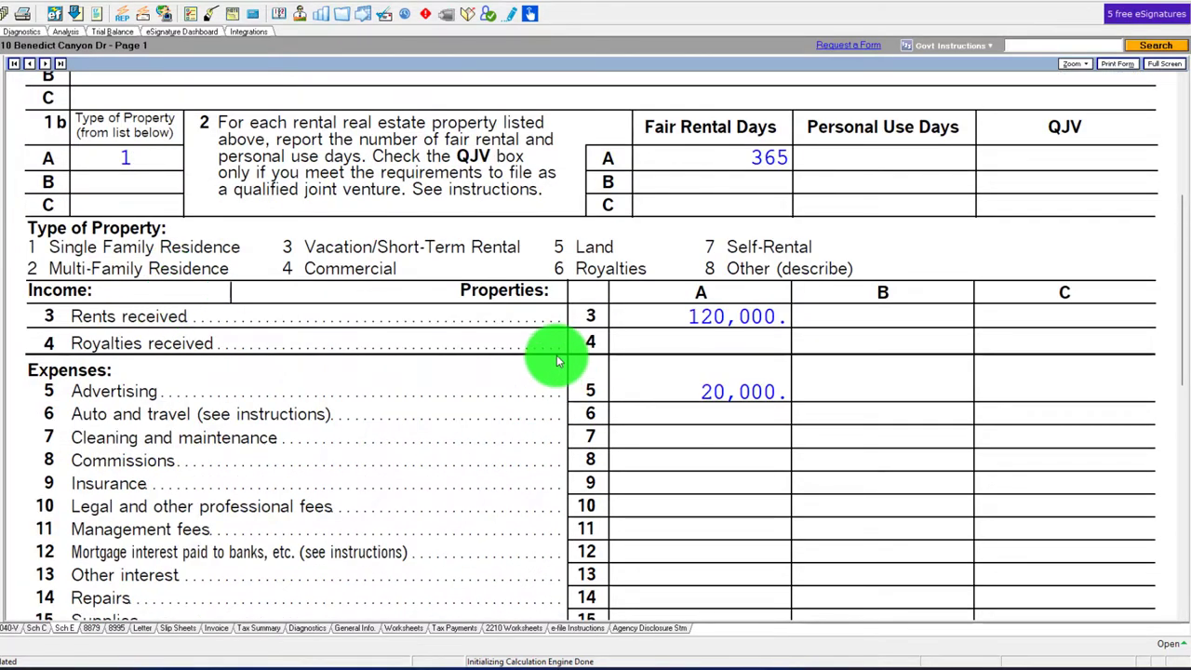
pyautogui.scroll(-1, 557, 361)
pyautogui.scroll(-4, 572, 356)
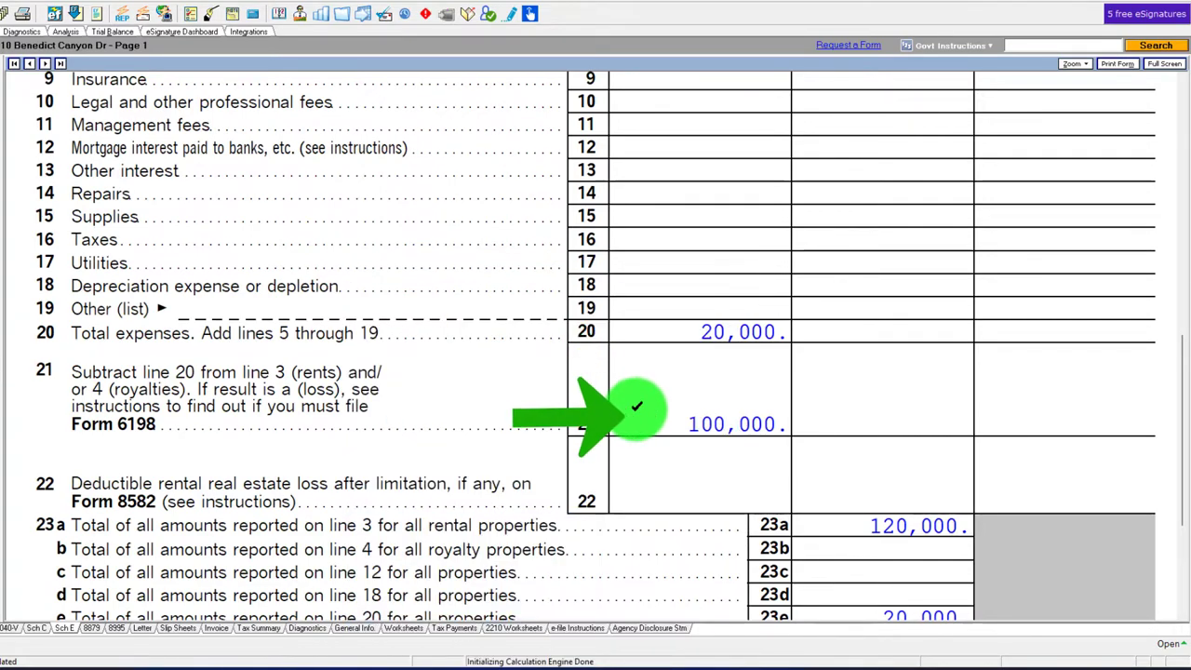
pyautogui.scroll(-2, 637, 407)
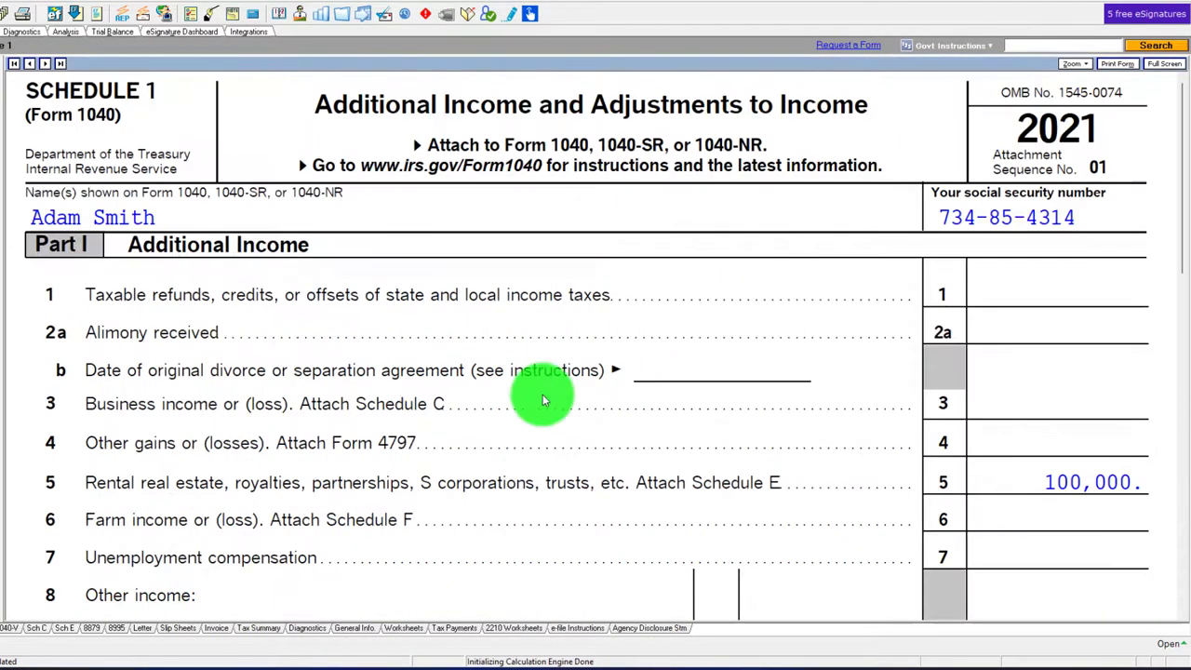
# - Scroll through Schedule 1 and Form 1040 to confirm the 100,000 rental income on line 5 and in total income
pyautogui.scroll(-1, 545, 399)
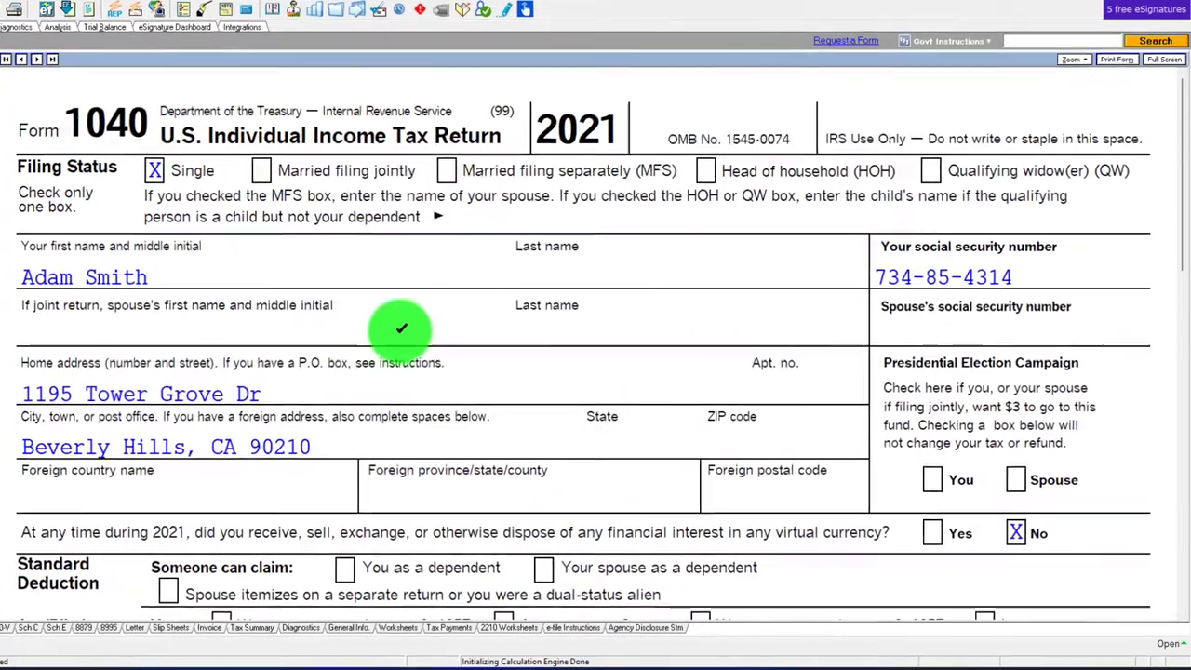
pyautogui.scroll(-5, 399, 327)
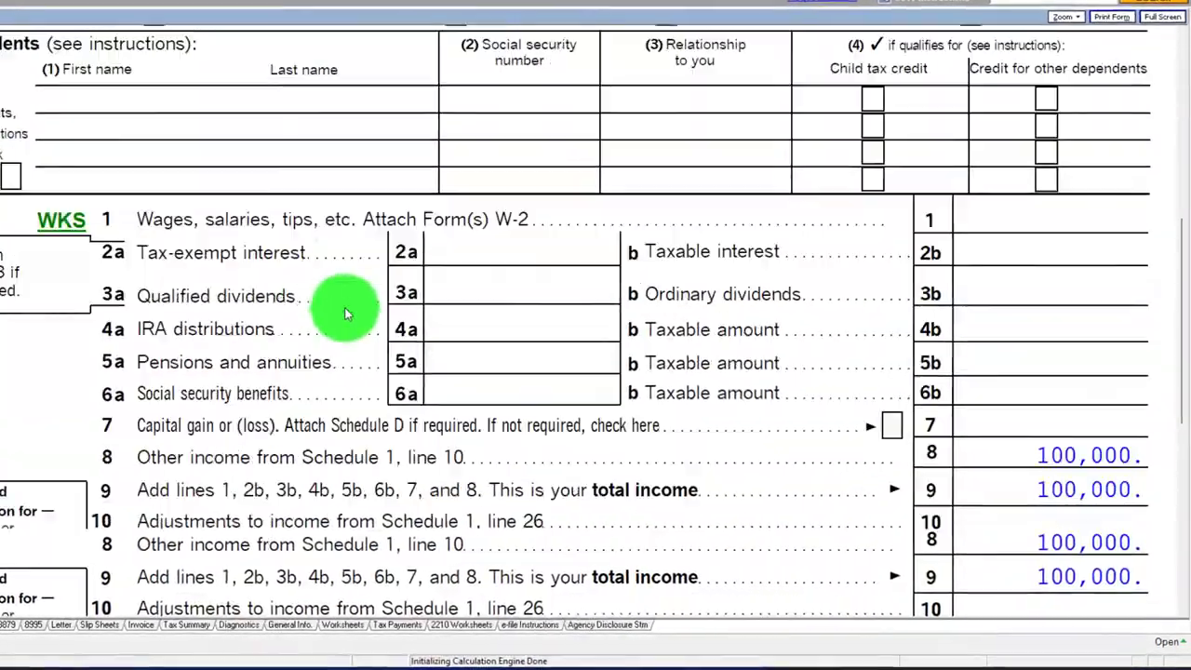
pyautogui.scroll(-3, 345, 307)
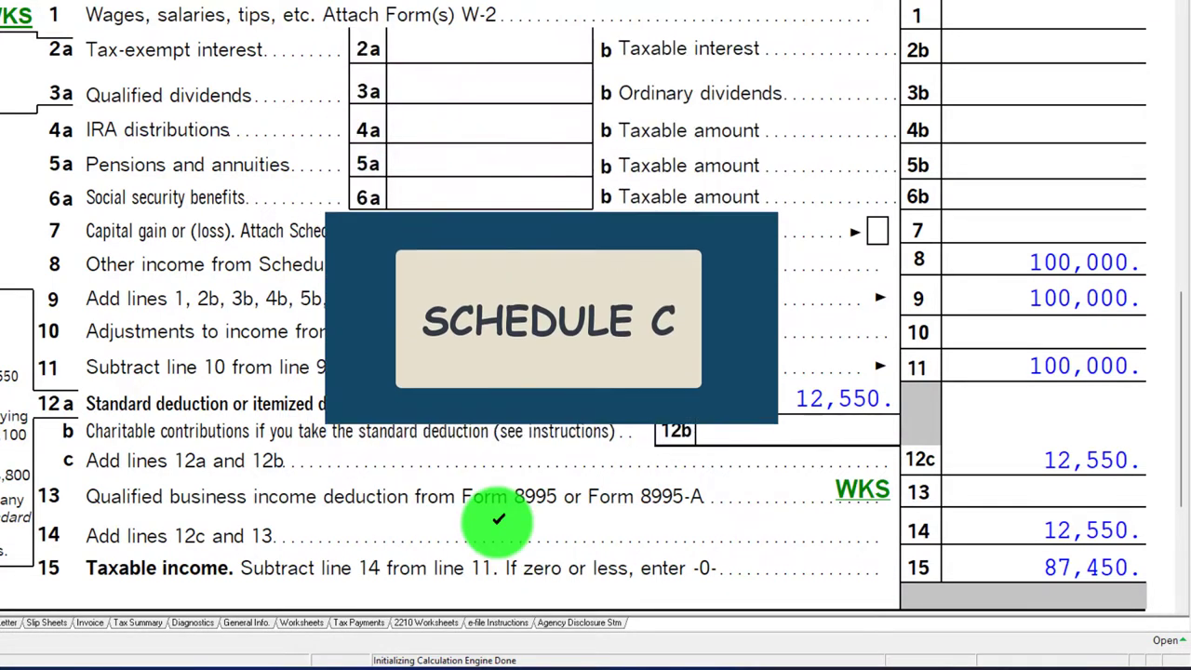
pyautogui.scroll(-5, 693, 354)
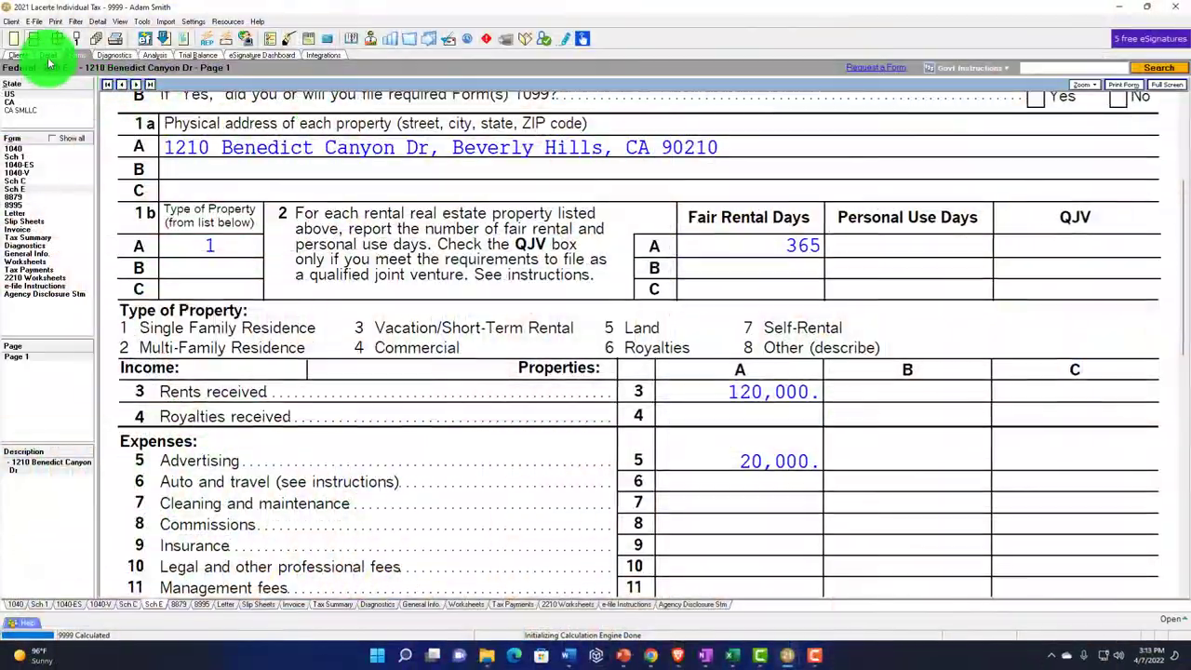
# - On the rental's detail screen, replace advertising with 10,000 and fill in the cleaning through management direct expenses
pyautogui.click(48, 56)
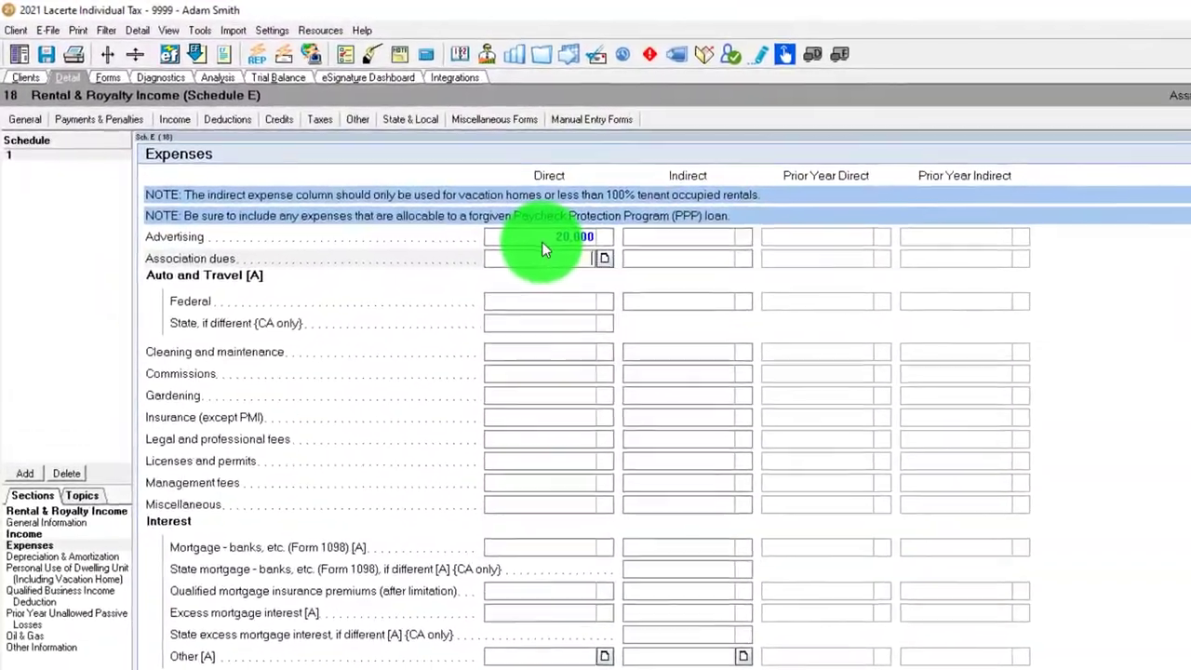
pyautogui.click(542, 241)
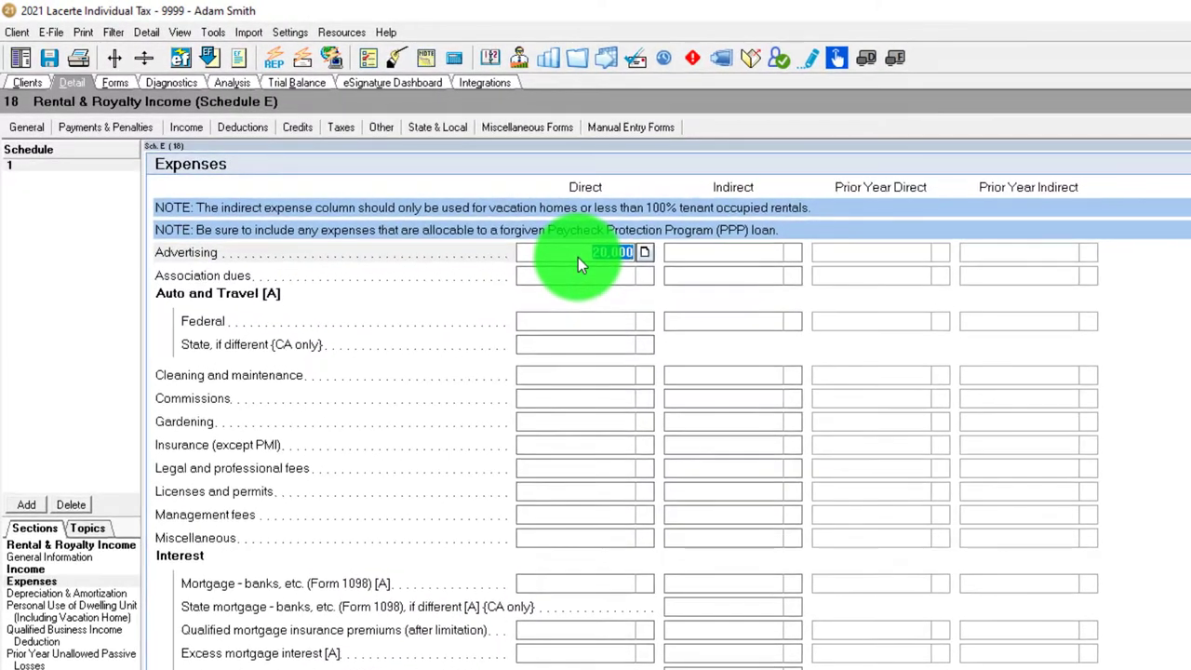
pyautogui.write('10000')
pyautogui.press('Return')
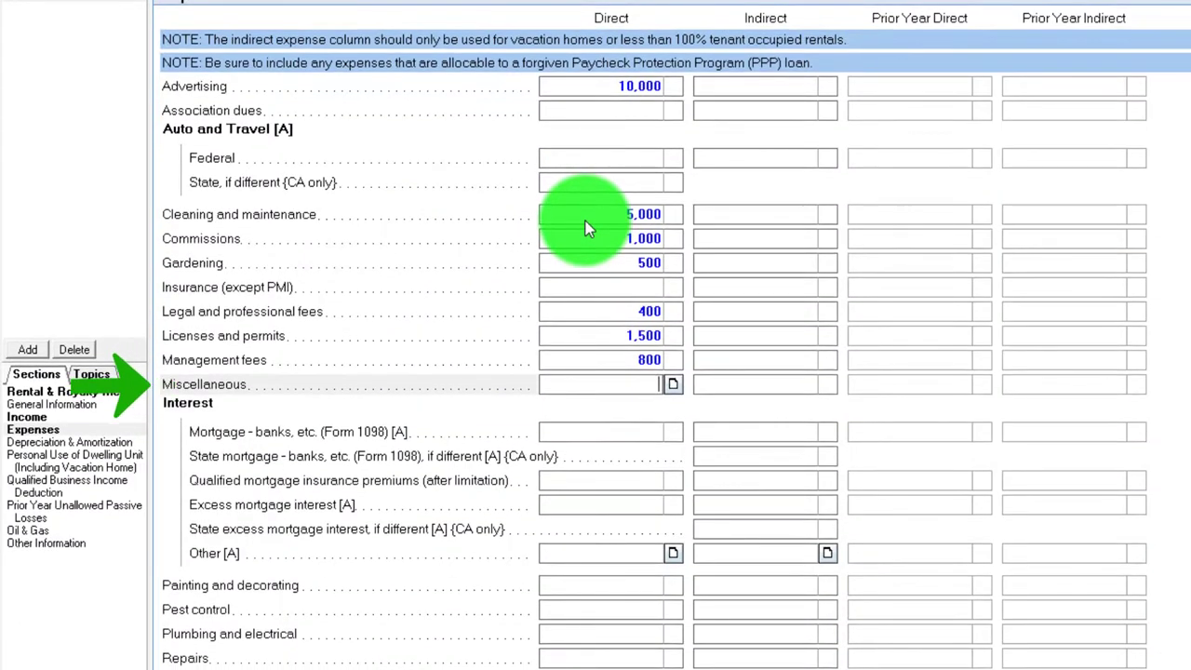
pyautogui.press('Tab')
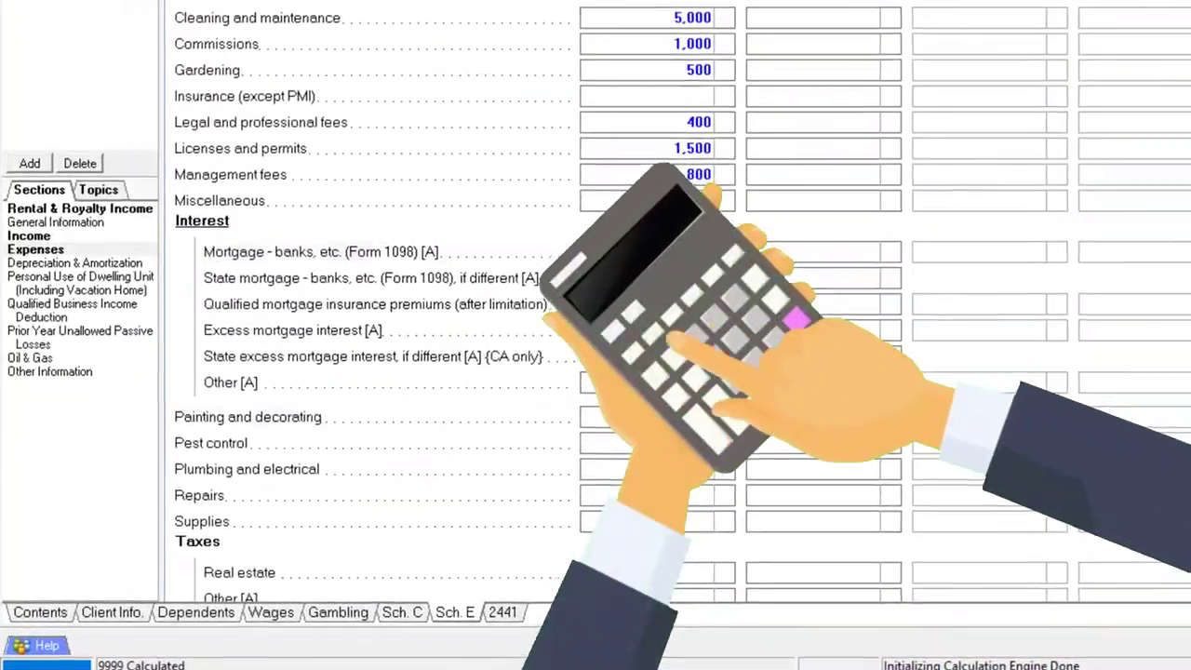
# - Enter painting 800, pest control 30 and repairs 10,000 as direct rental expenses
pyautogui.scroll(-3, 1033, 407)
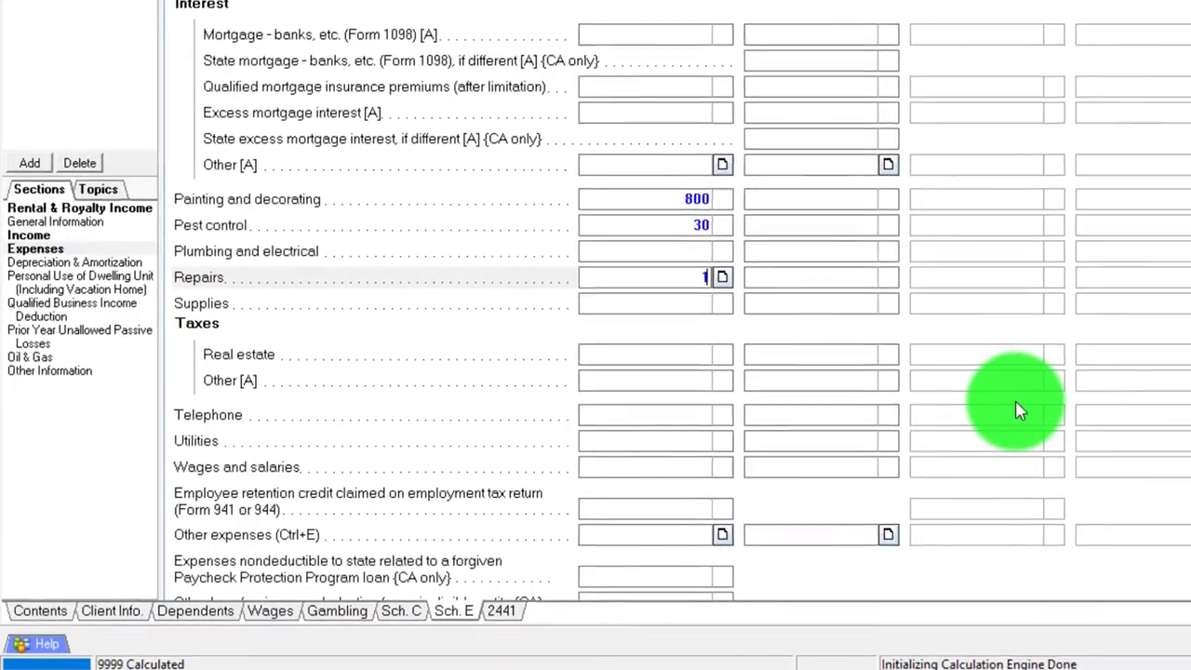
pyautogui.press('Return')
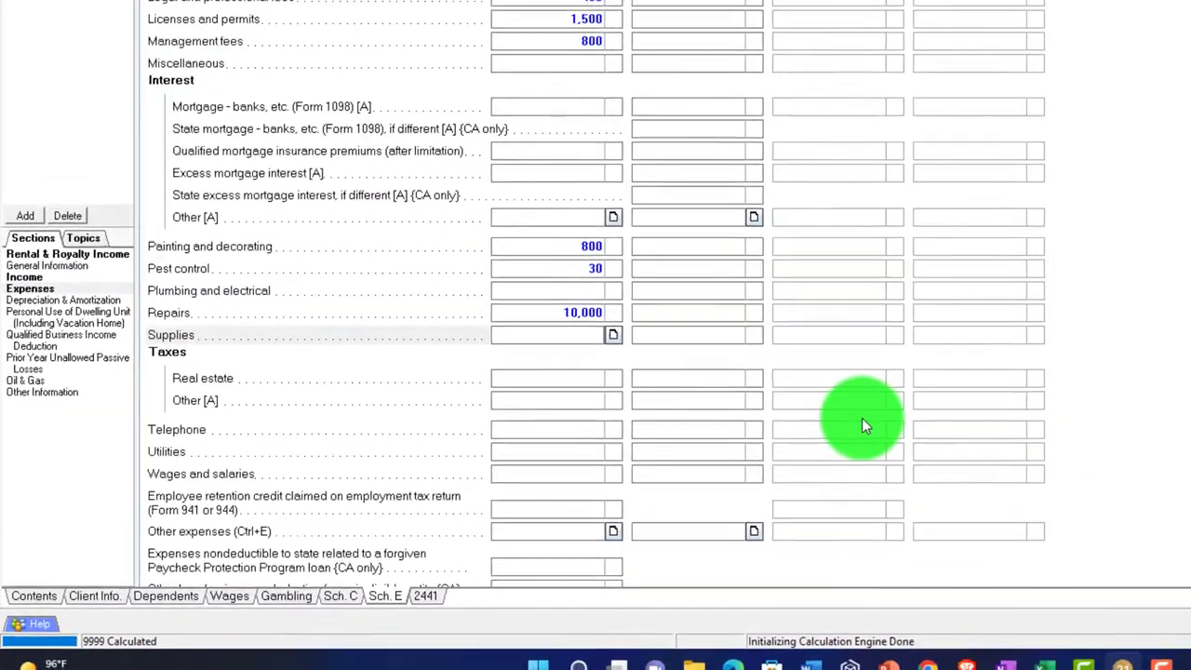
pyautogui.scroll(-3, 771, 430)
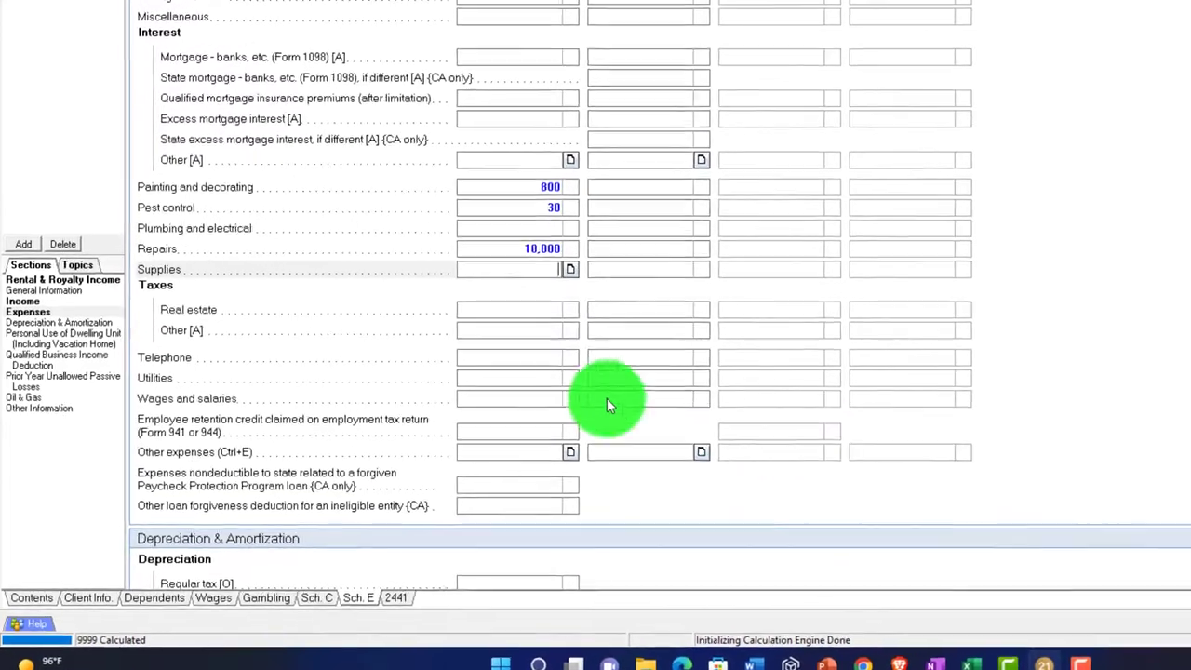
pyautogui.click(523, 360)
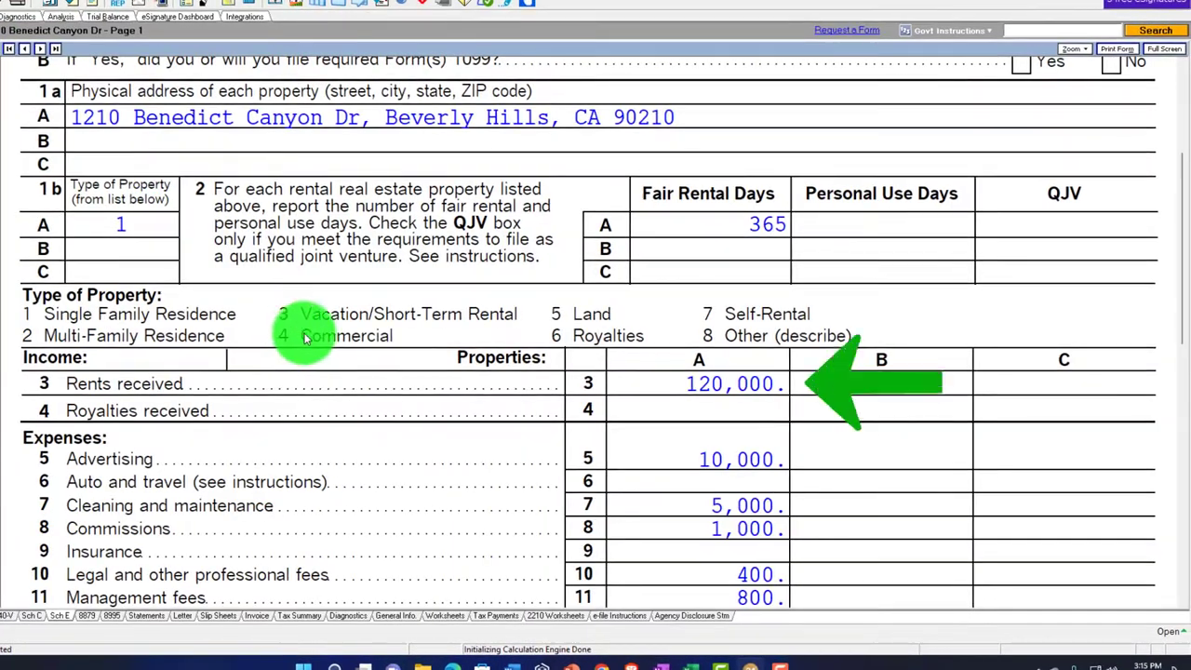
# - Scroll Schedule E to lines 19–26 showing 30,030 total expenses and 89,970 net rental income
pyautogui.scroll(-2, 490, 363)
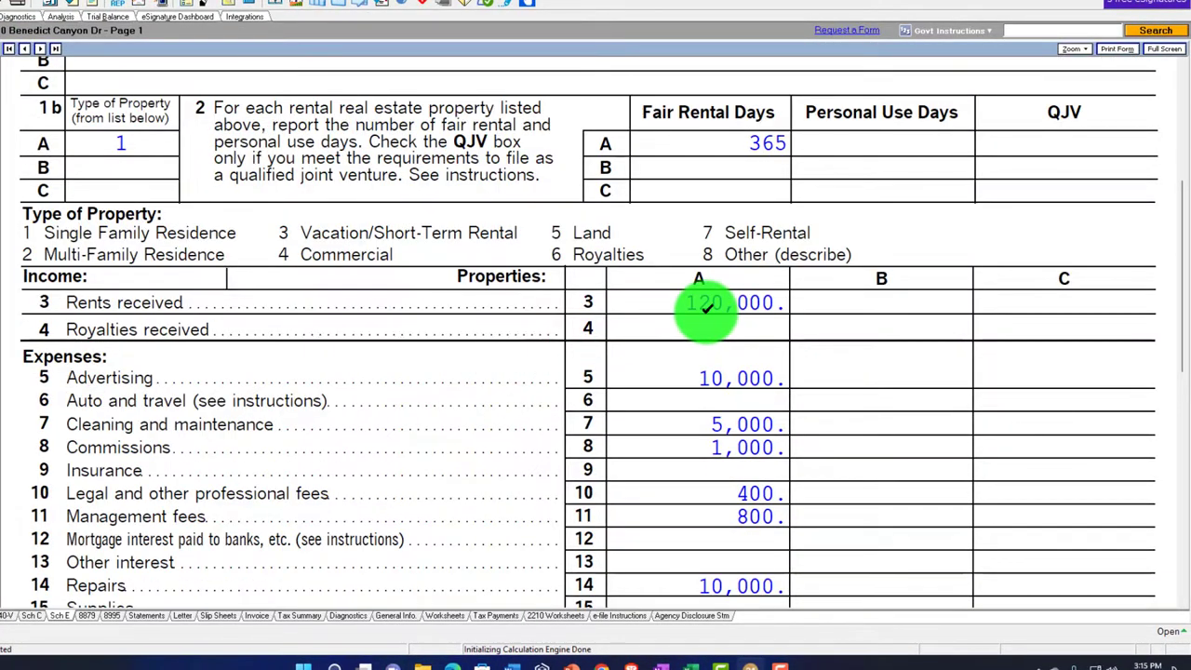
pyautogui.scroll(-10, 707, 309)
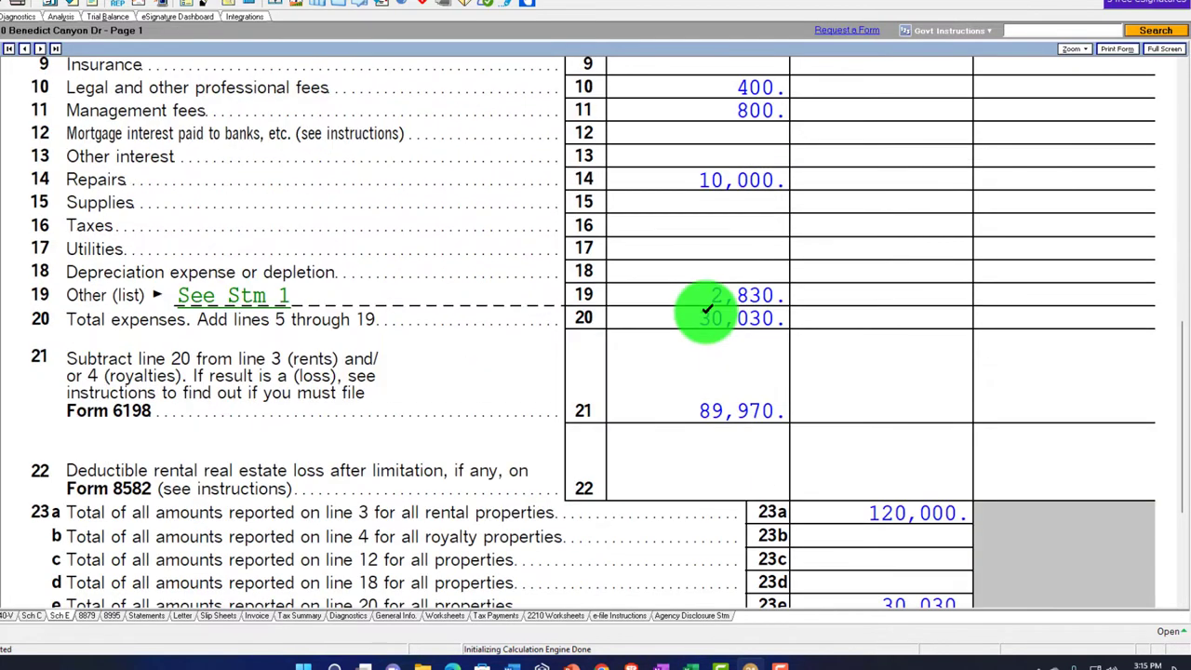
pyautogui.scroll(-4, 707, 309)
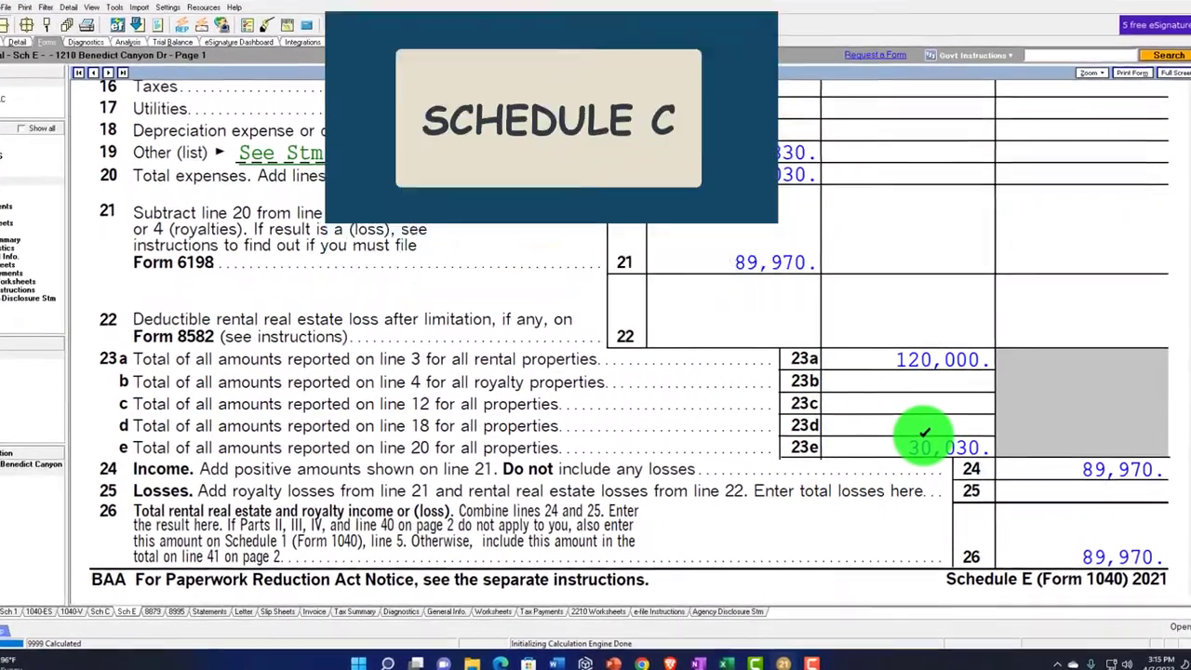
pyautogui.scroll(4, 558, 394)
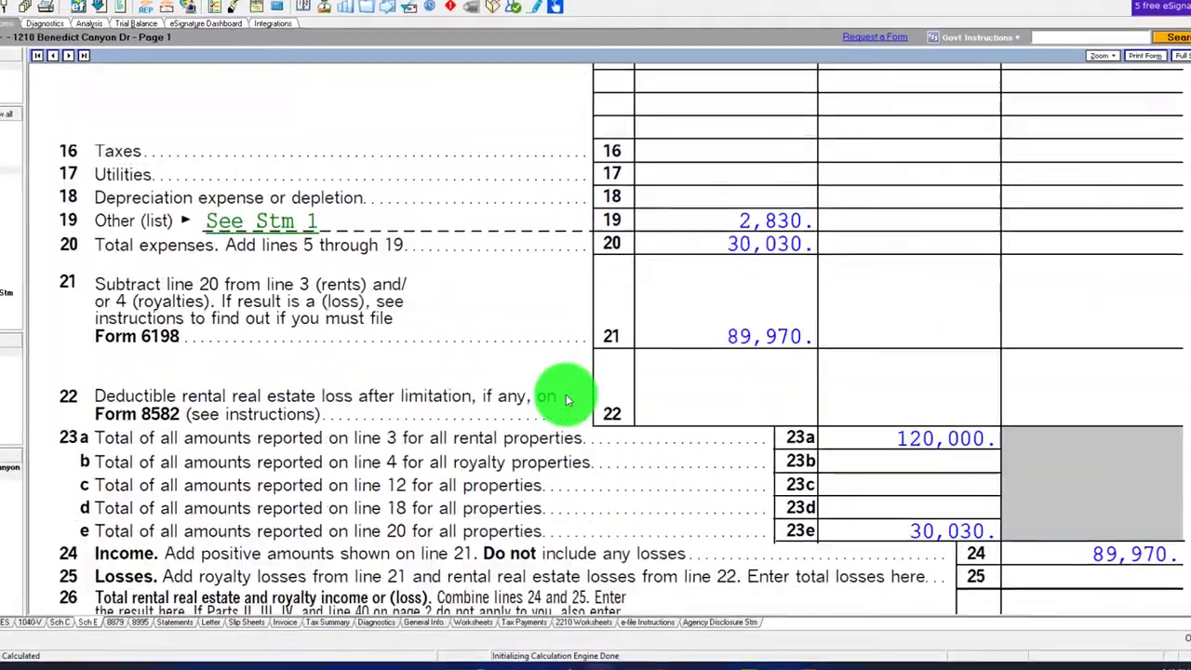
pyautogui.scroll(3, 560, 393)
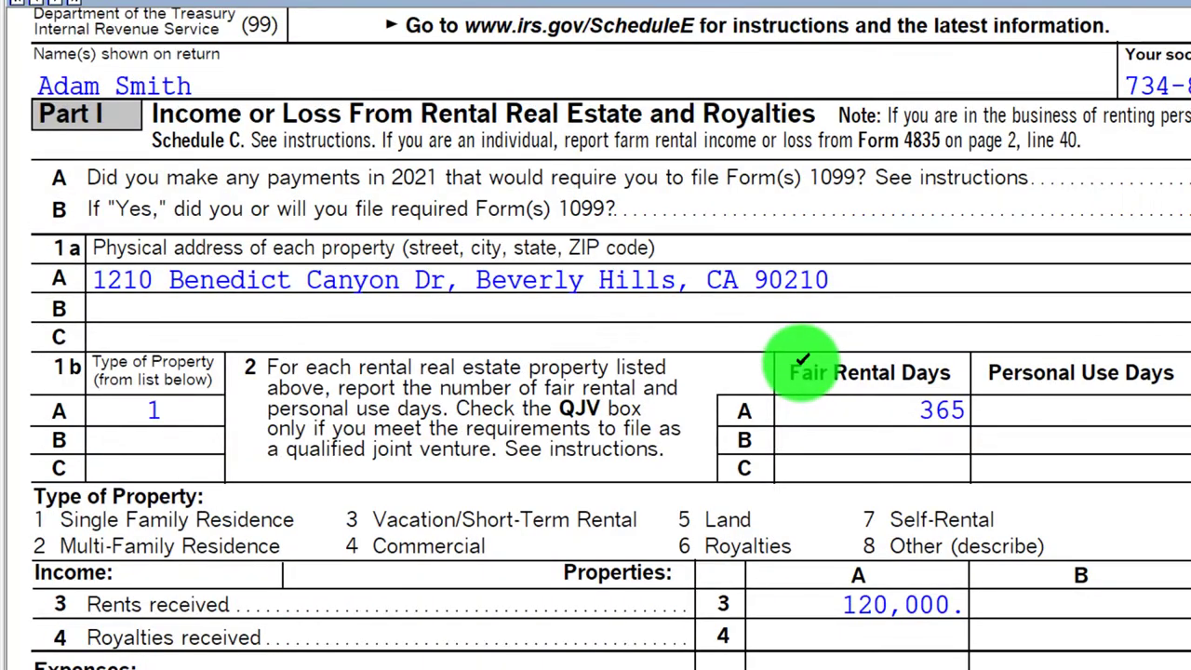
pyautogui.scroll(2, 802, 363)
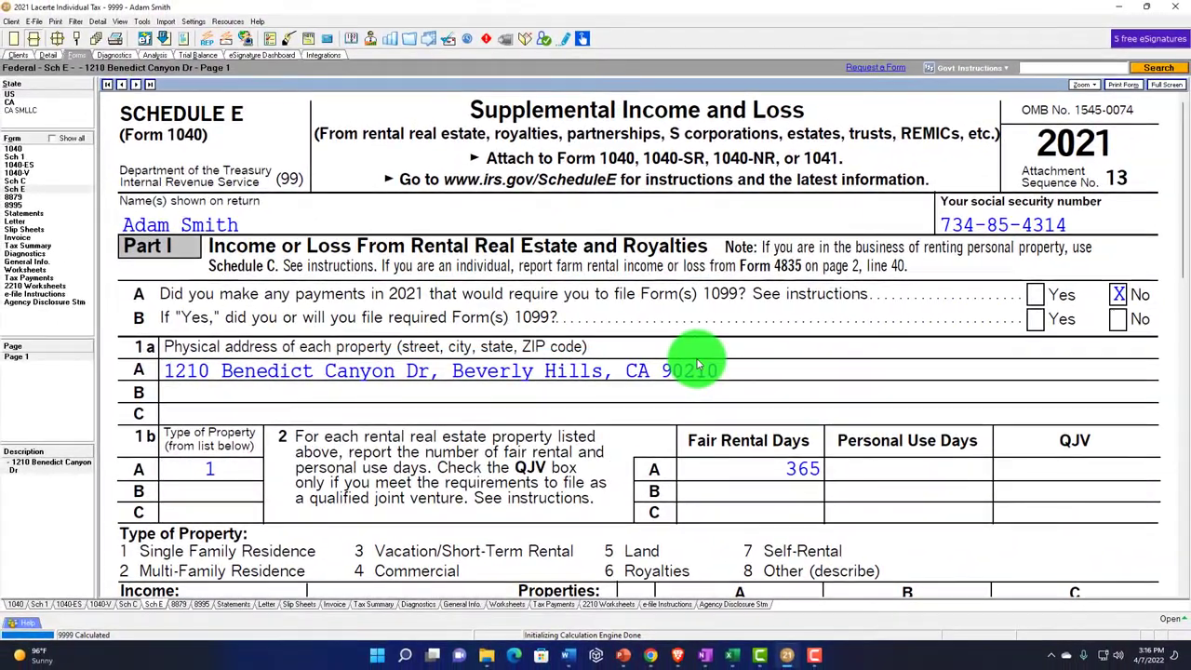
pyautogui.scroll(-10, 697, 365)
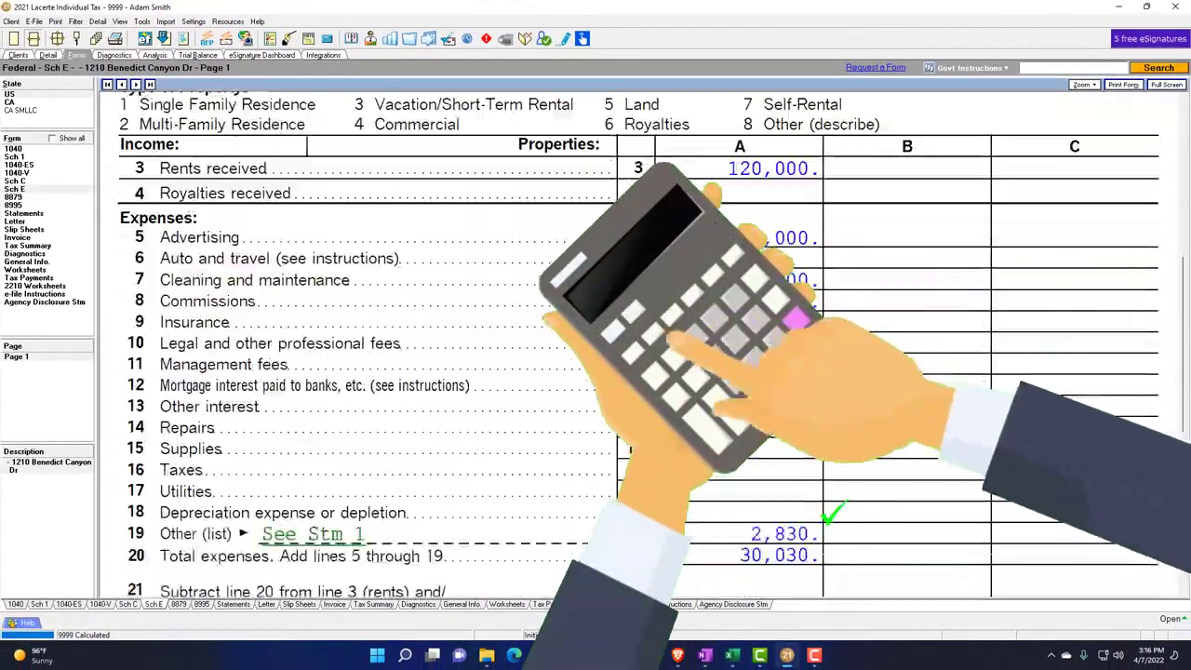
pyautogui.scroll(-5, 596, 344)
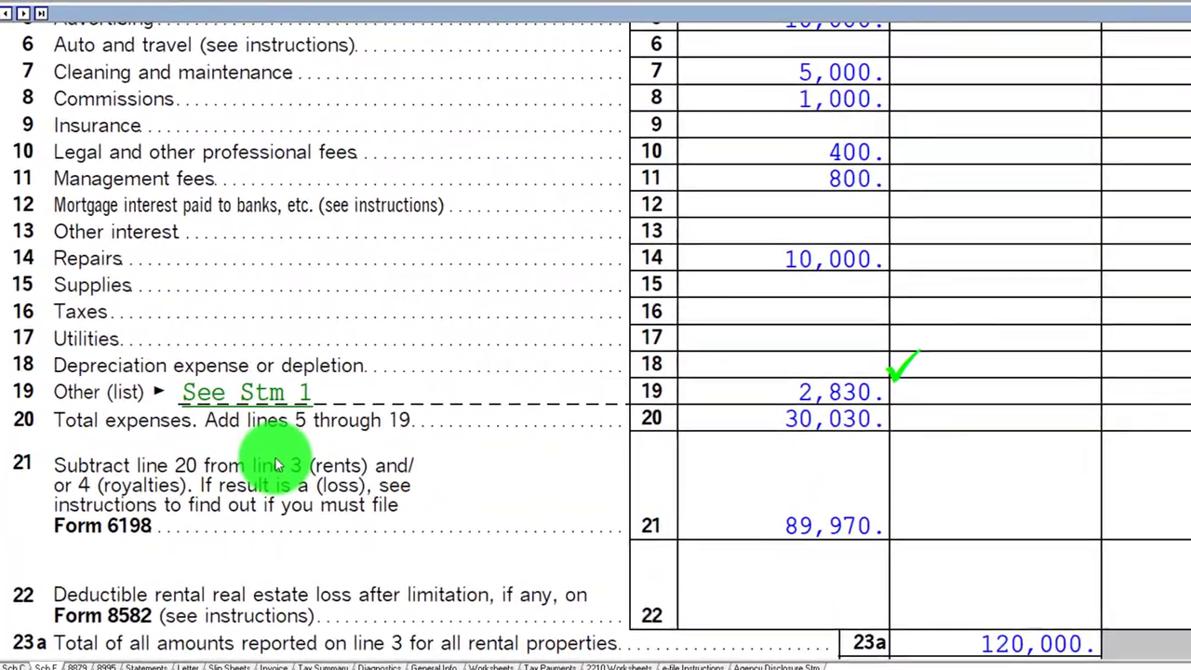
pyautogui.scroll(1, 277, 463)
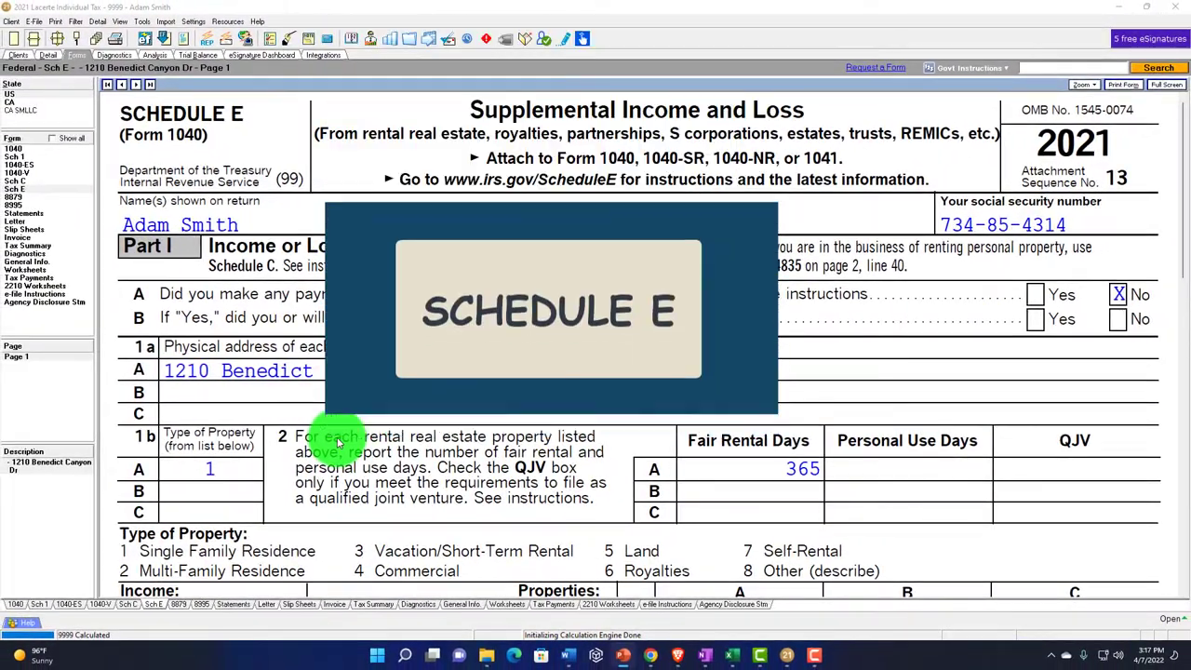
# - Show Schedule 1 line 5 carrying the 89,970 rental income
pyautogui.click(15, 156)
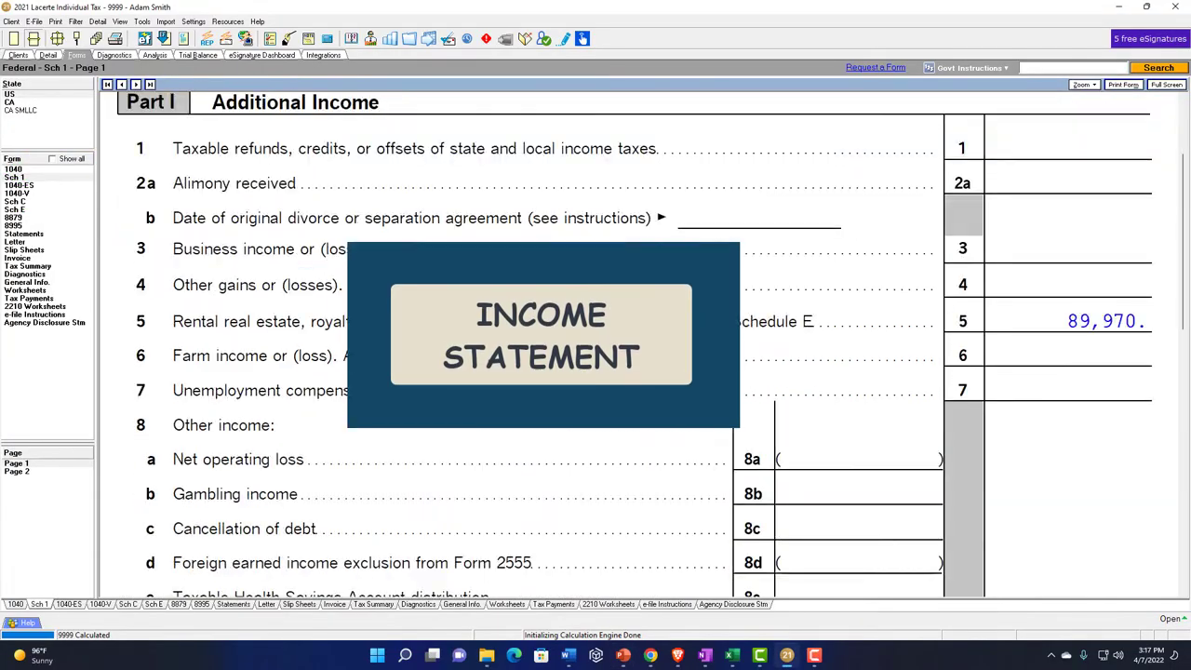
pyautogui.scroll(-4, 438, 355)
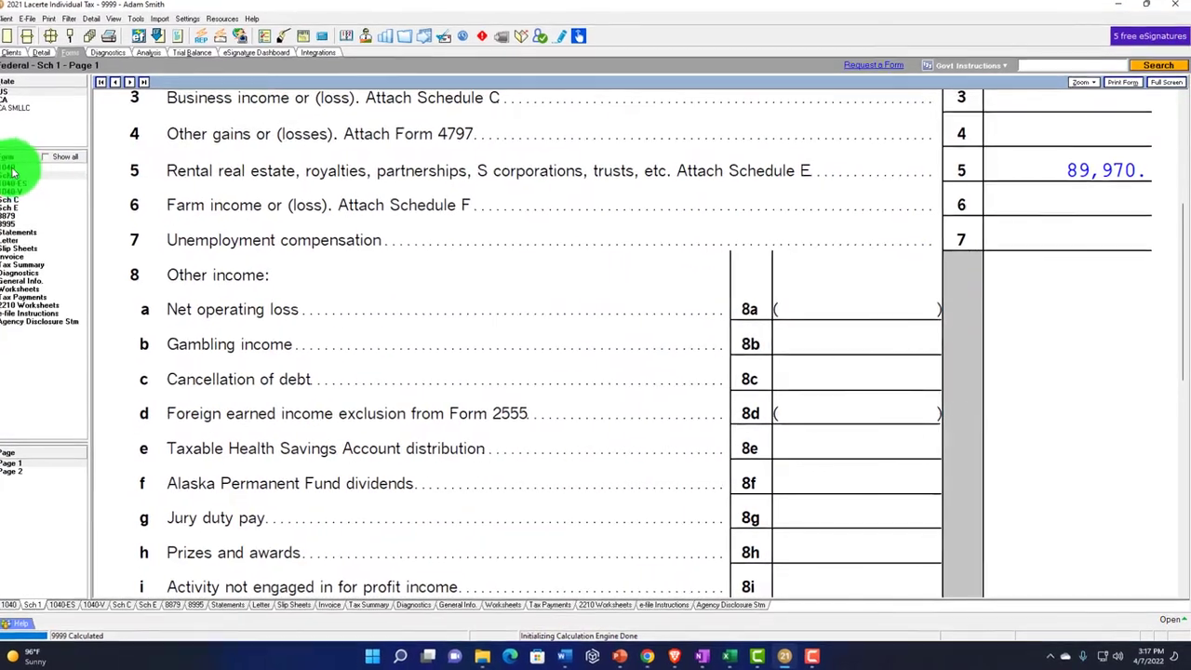
# - Display Form 1040 lines 8–15 with 89,970 total income and adjusted gross income
pyautogui.click(13, 169)
pyautogui.scroll(-10, 652, 386)
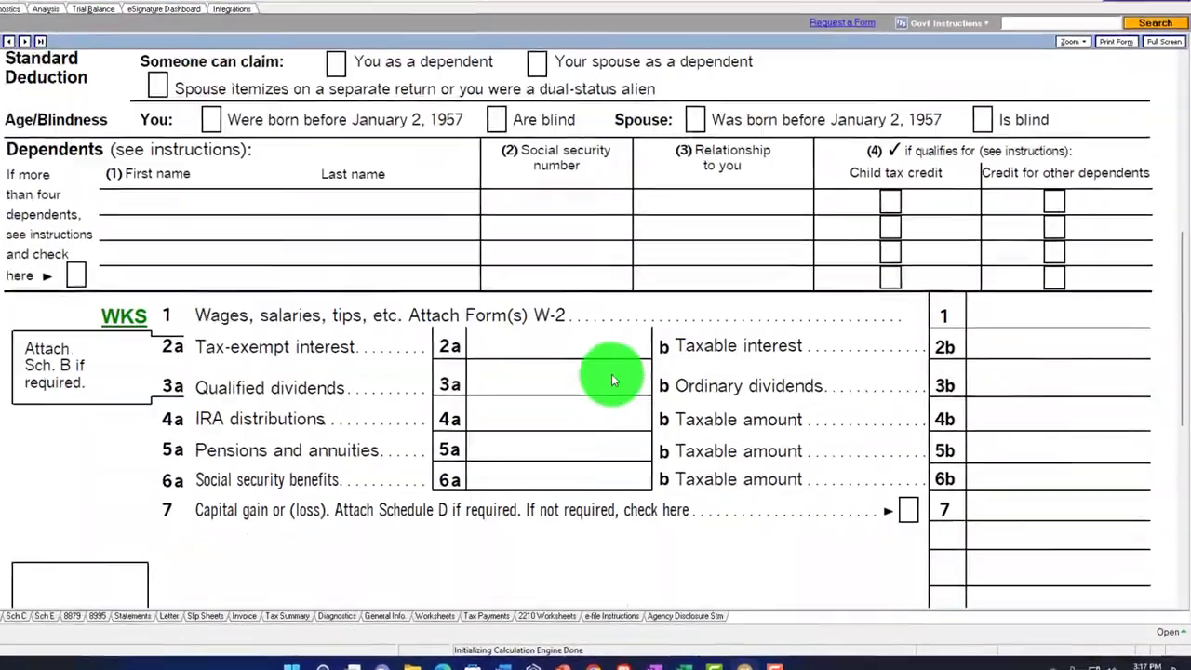
pyautogui.scroll(-6, 611, 374)
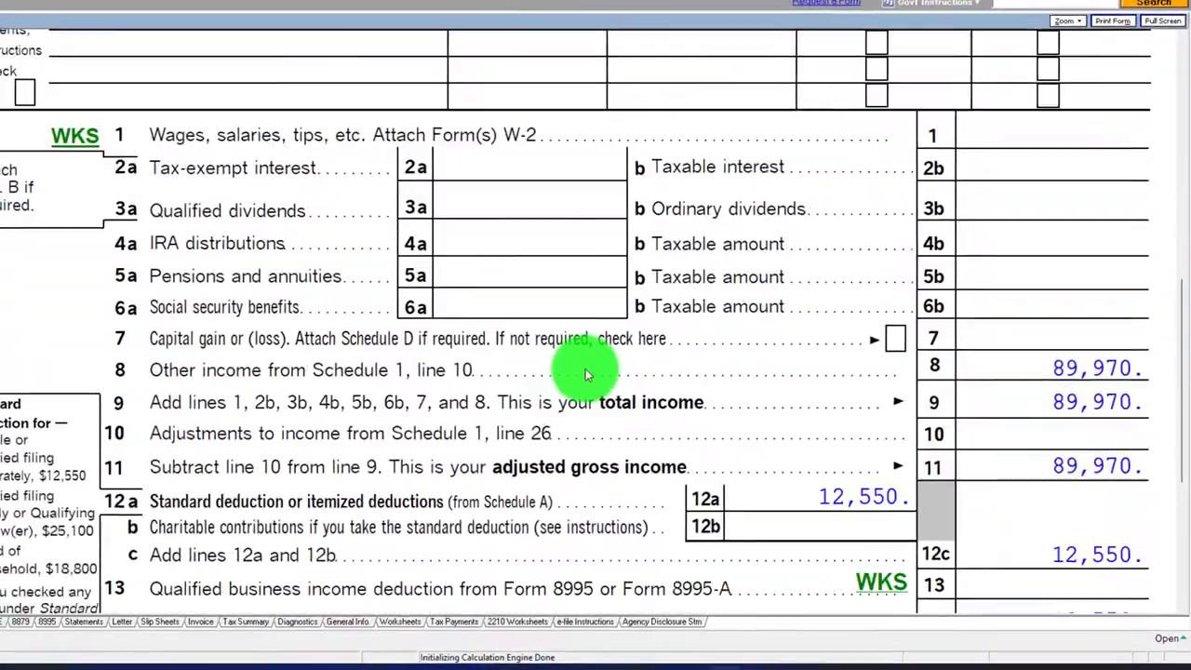